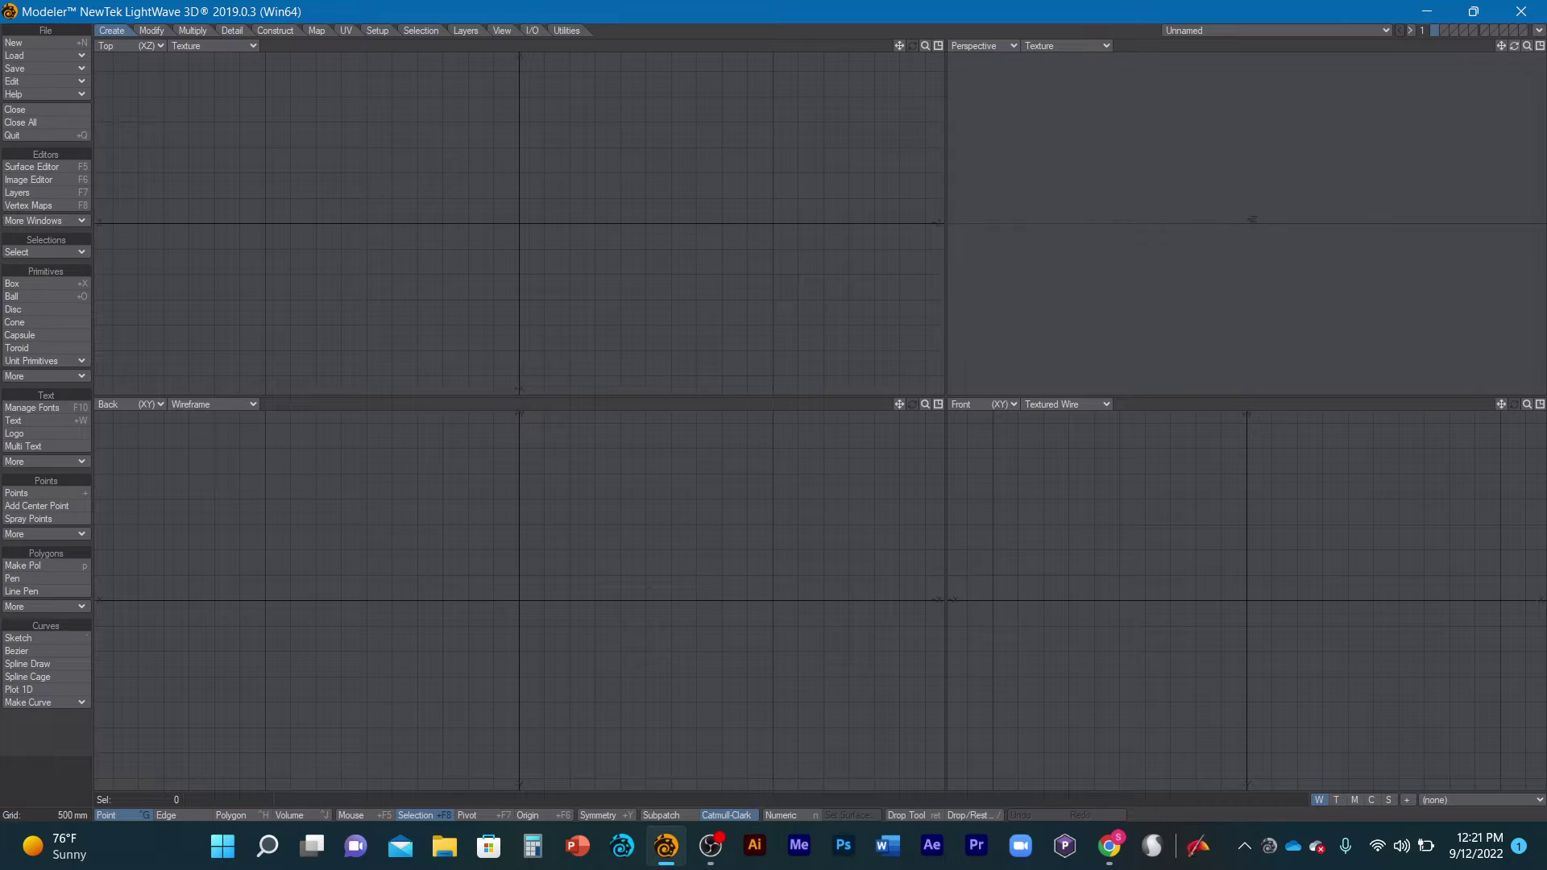
- Draw a box in the Top view and give it height
left_click(14, 284)
left_click_drag(435, 165, 634, 317)
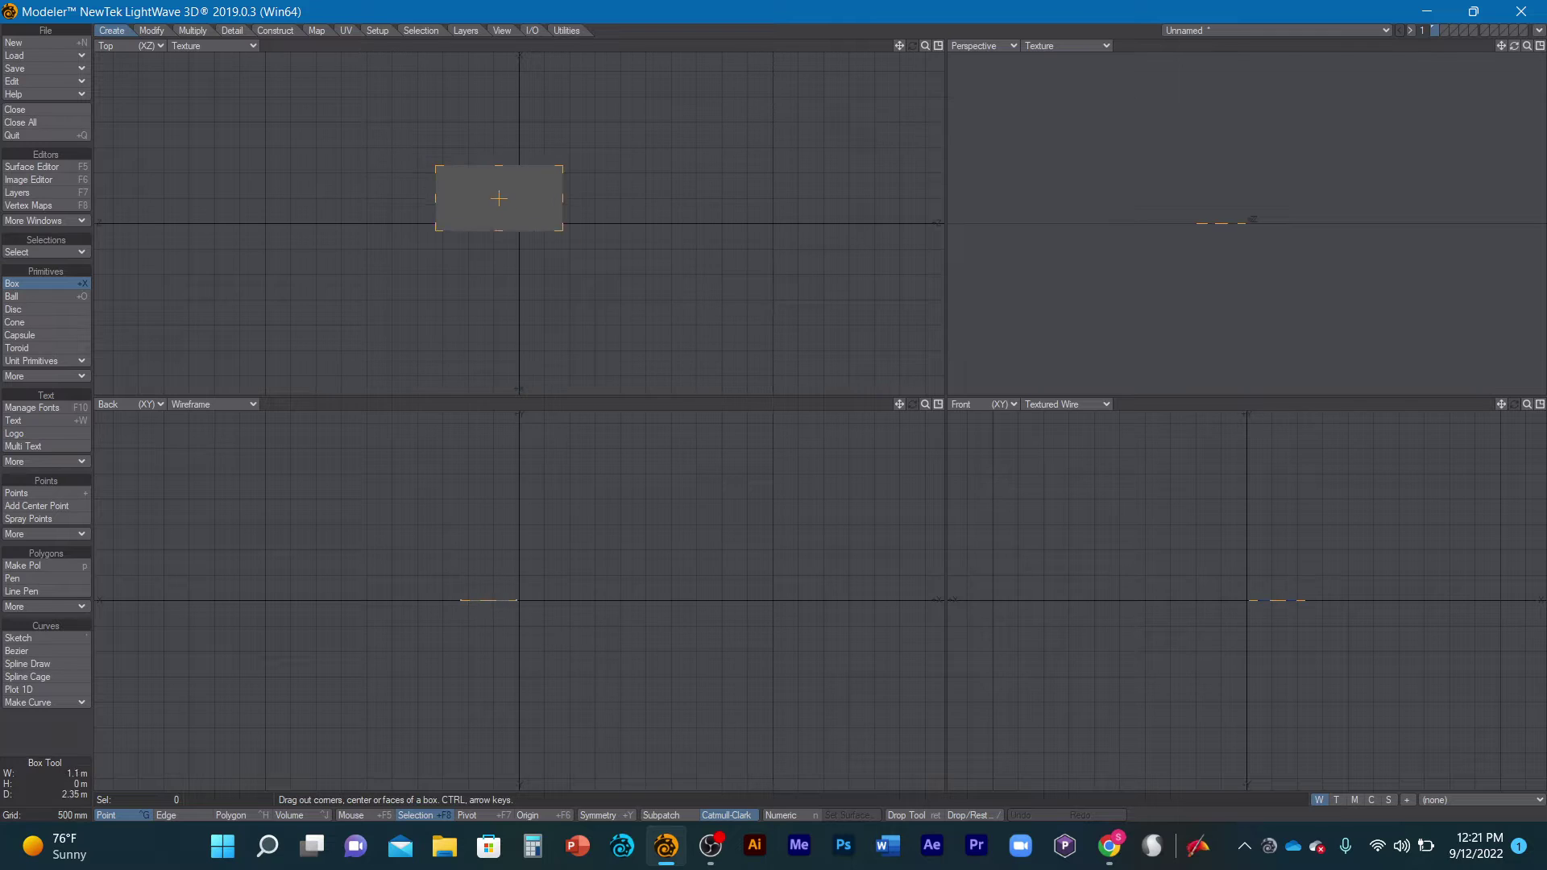
left_click_drag(1230, 602, 1229, 473)
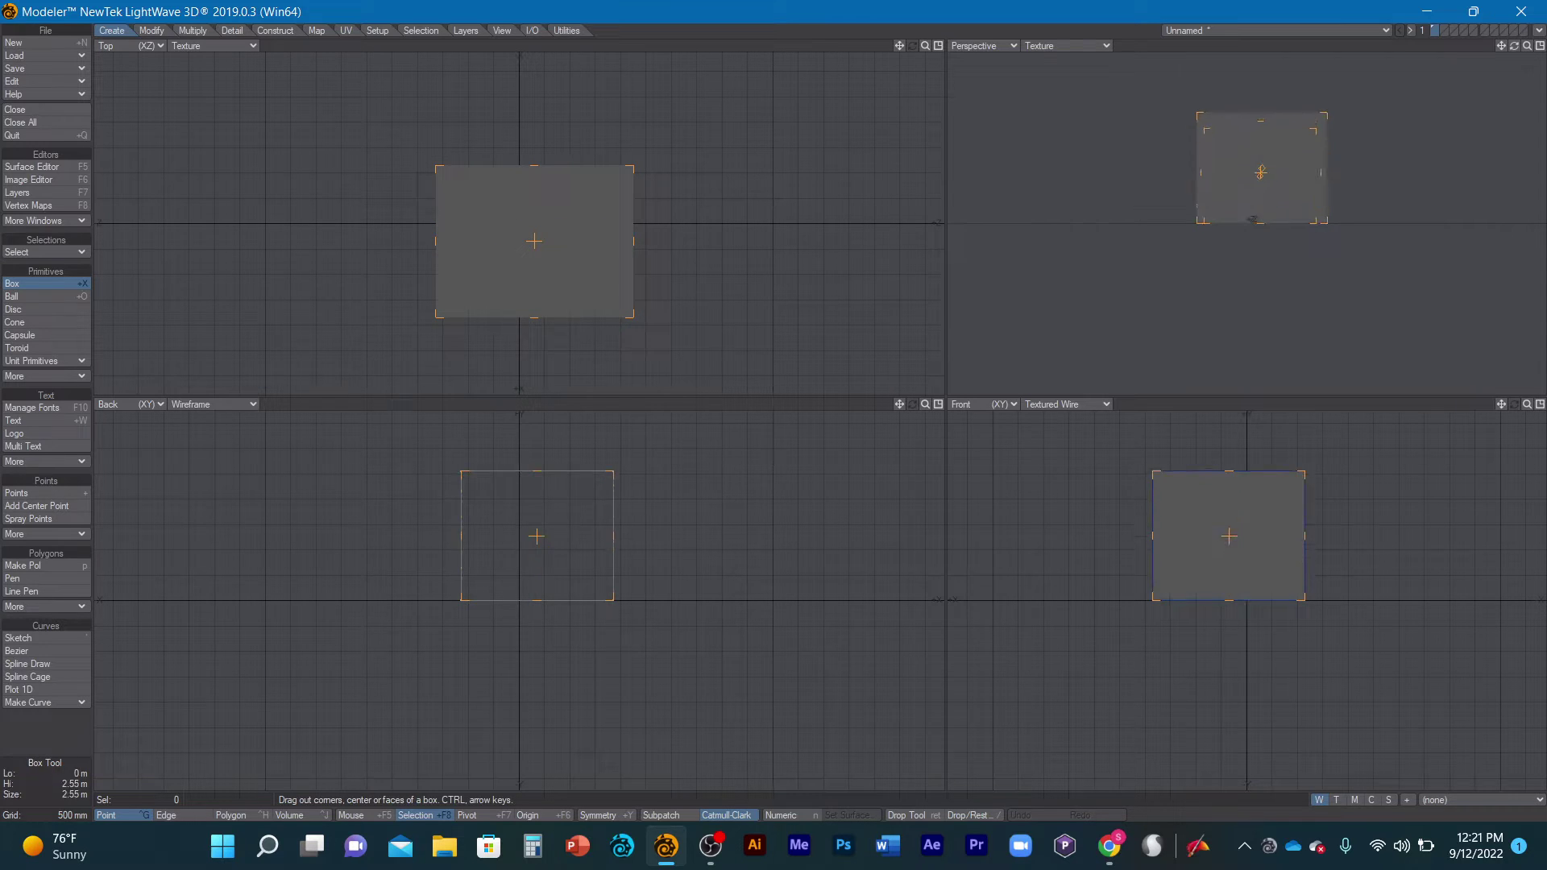
left_click_drag(1228, 533, 1239, 589)
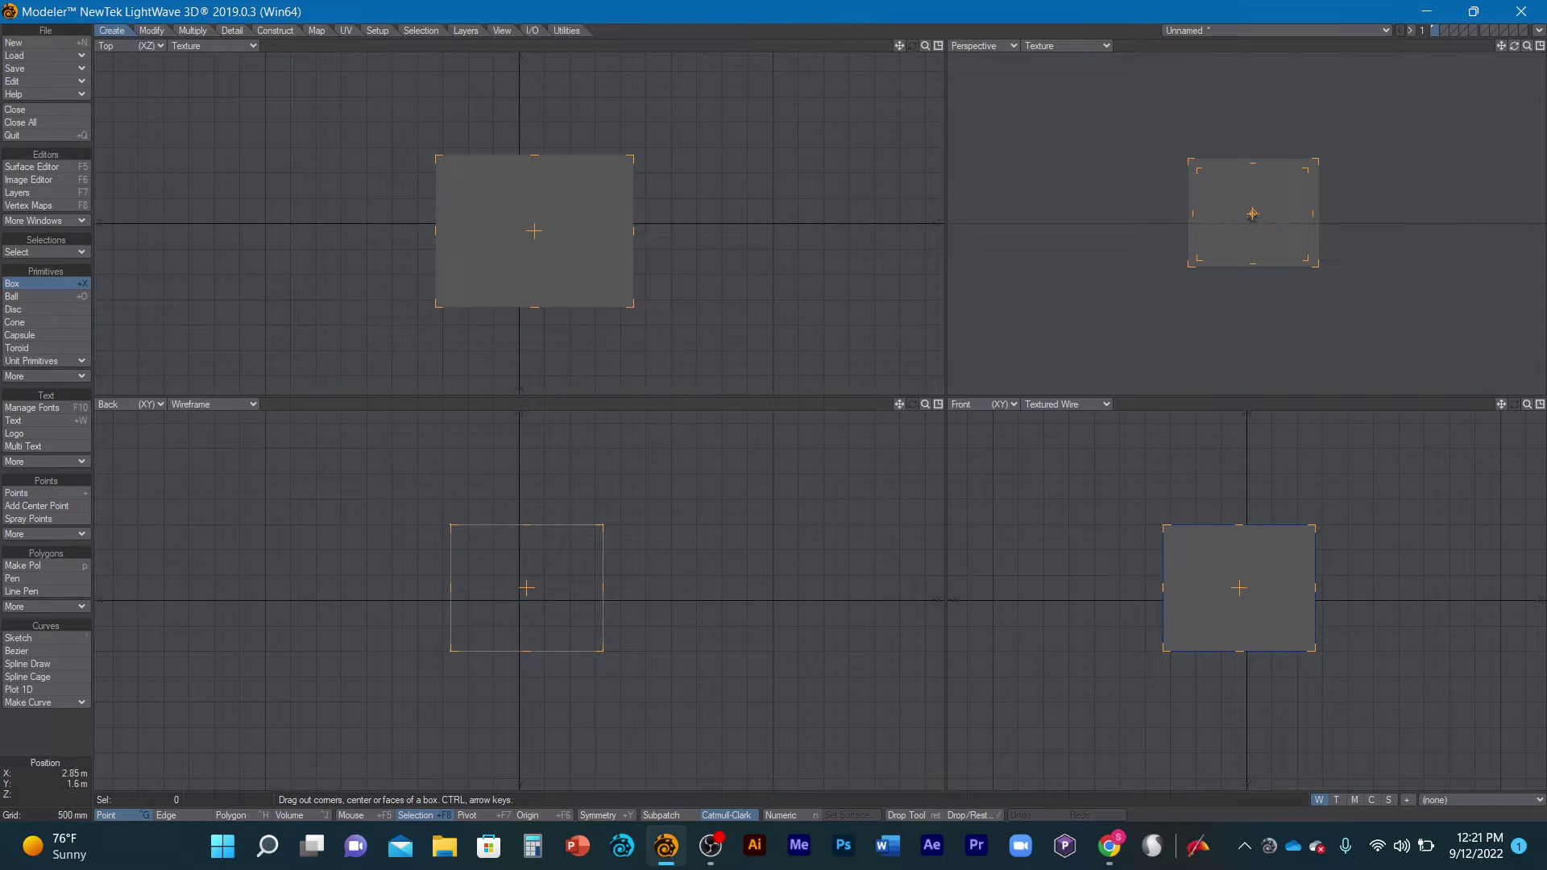
key("Return")
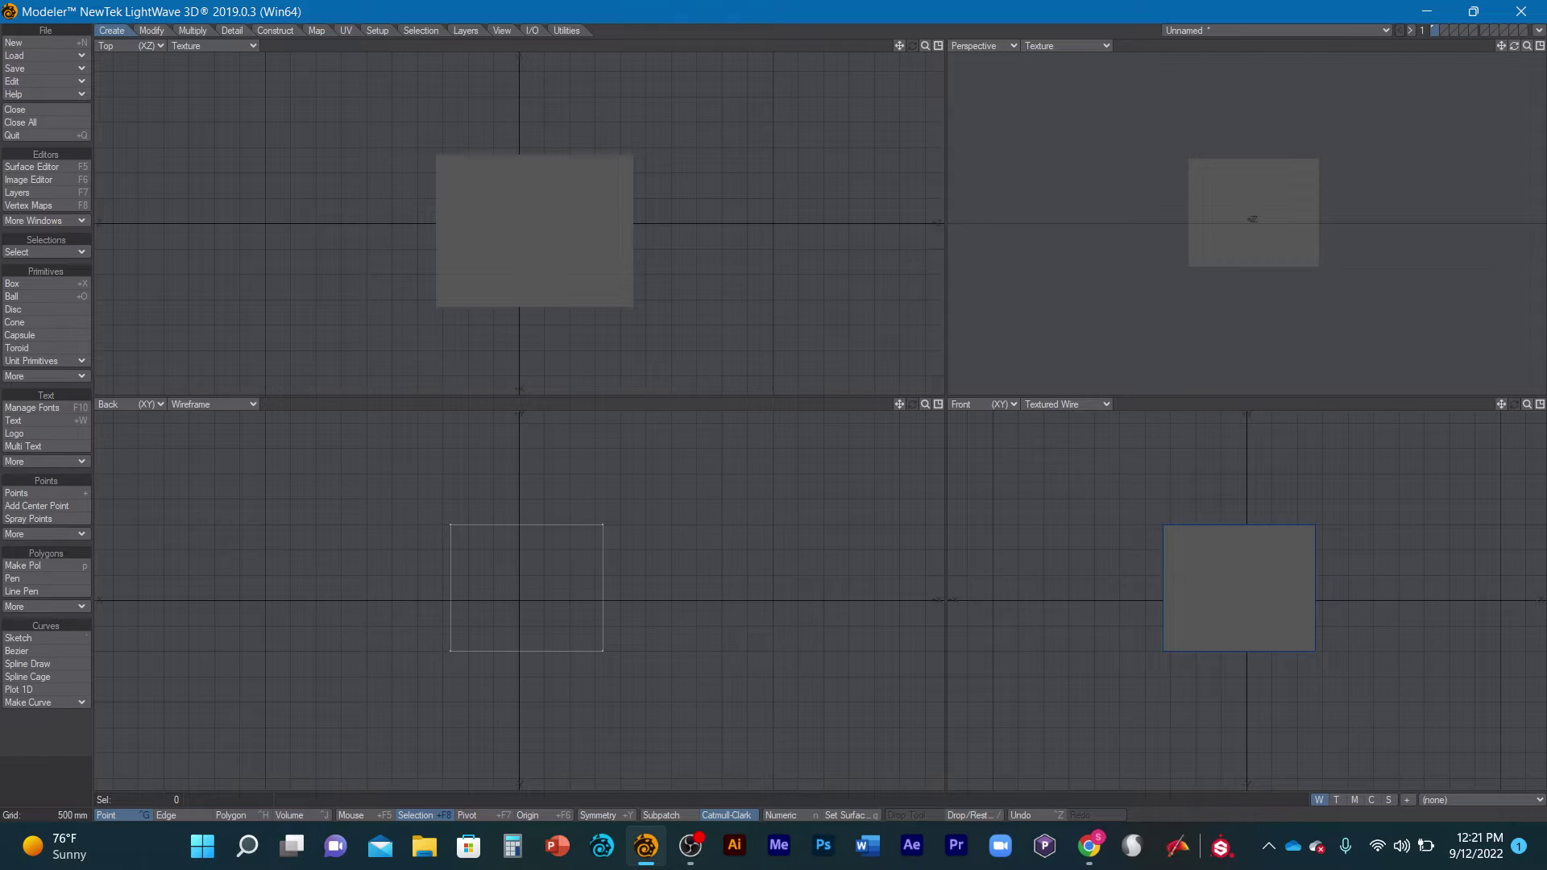
- Delete the box, switch between layers 1 and 2, and check the open-objects list
key("Delete")
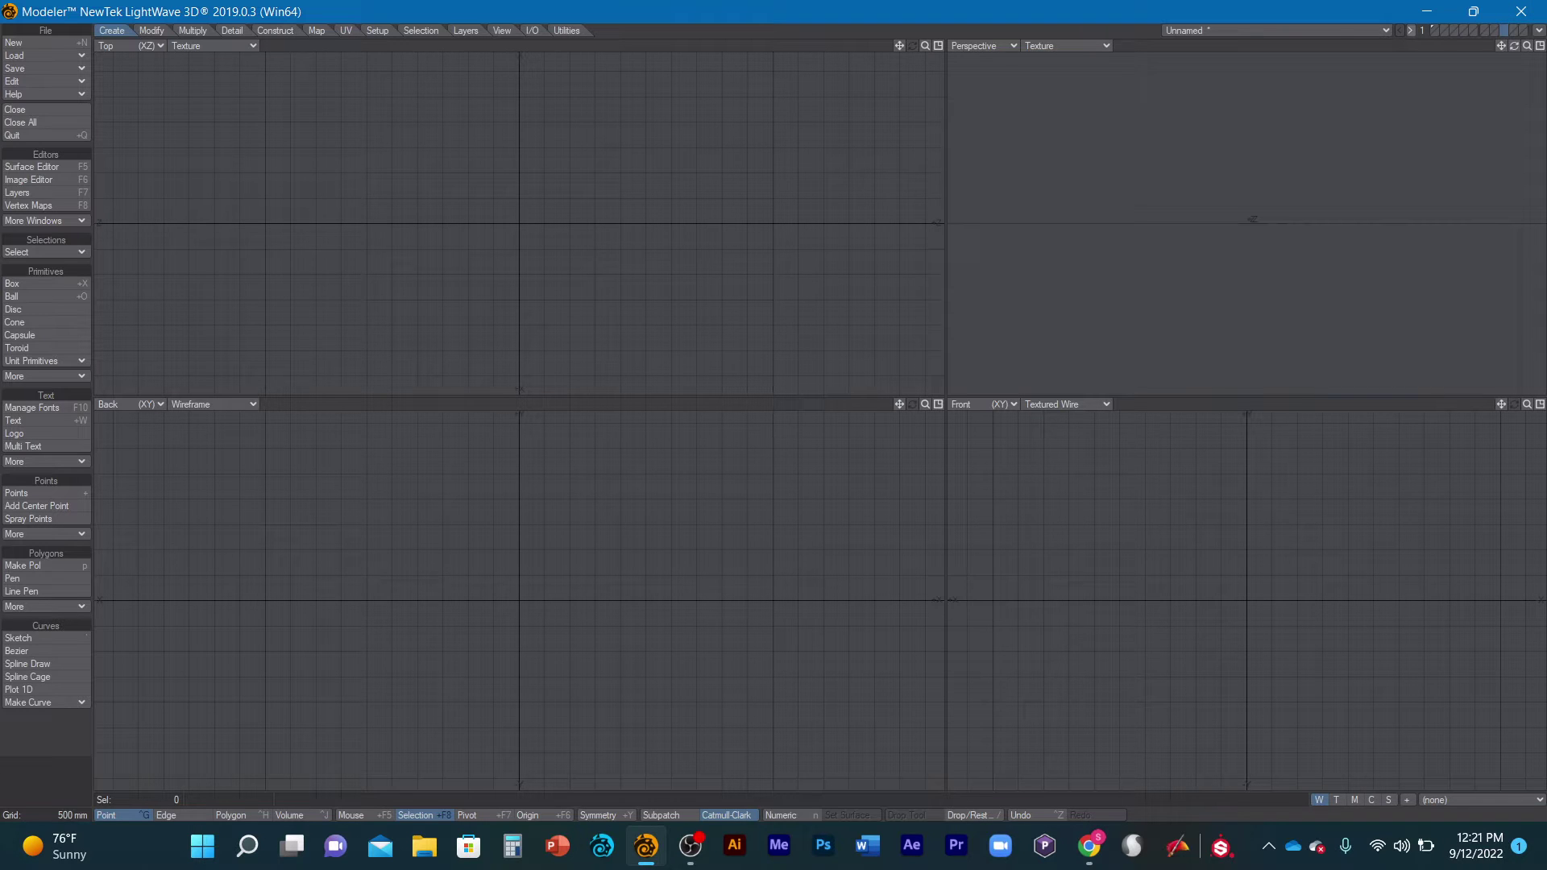
left_click(1410, 29)
left_click(1400, 30)
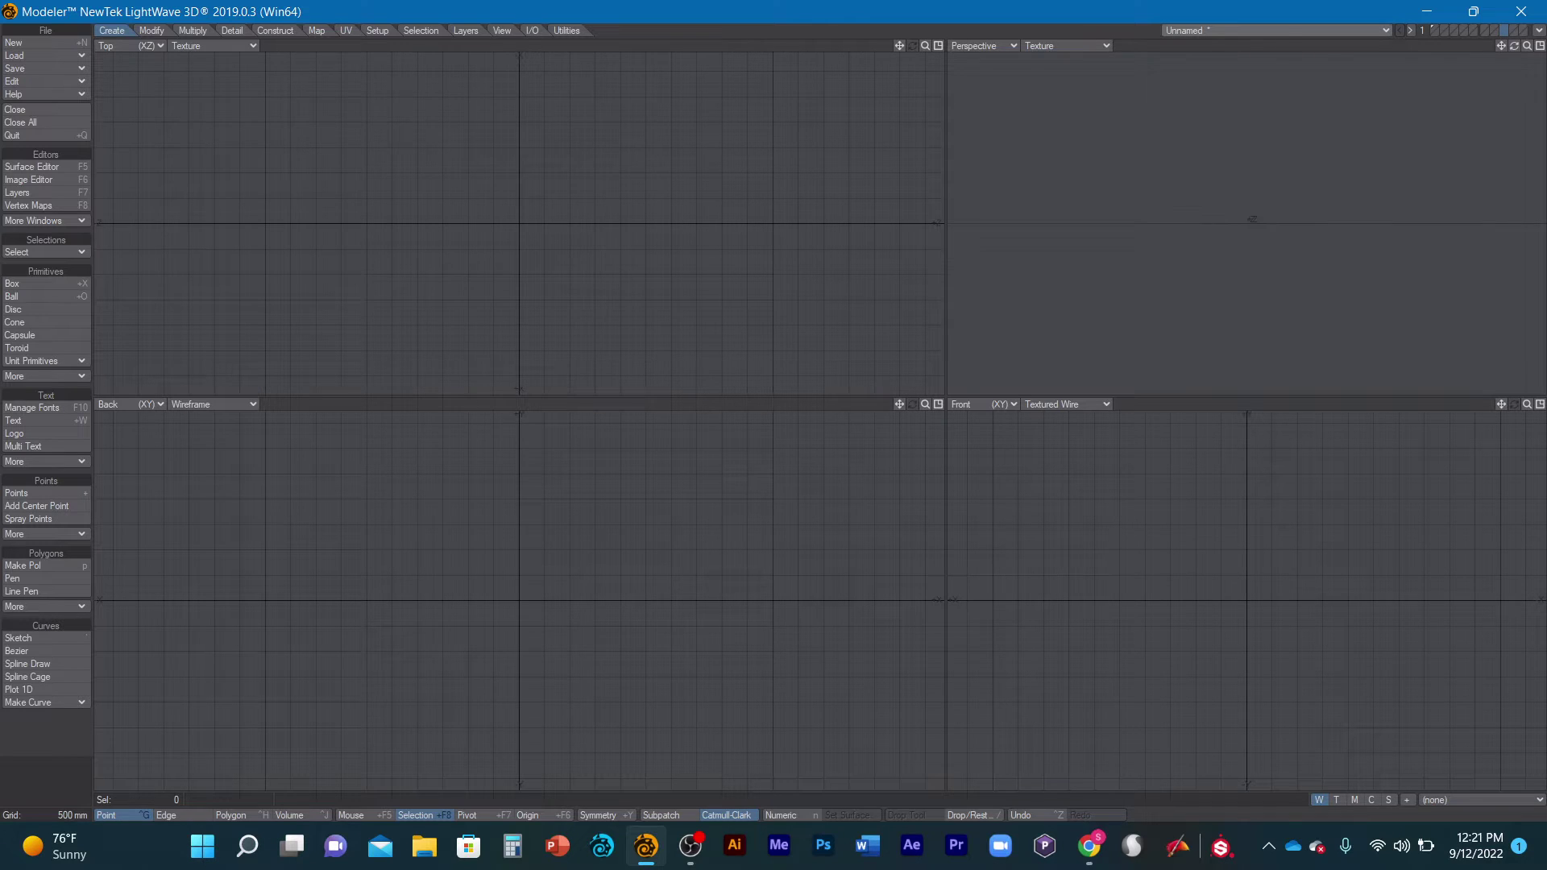
left_click(1245, 29)
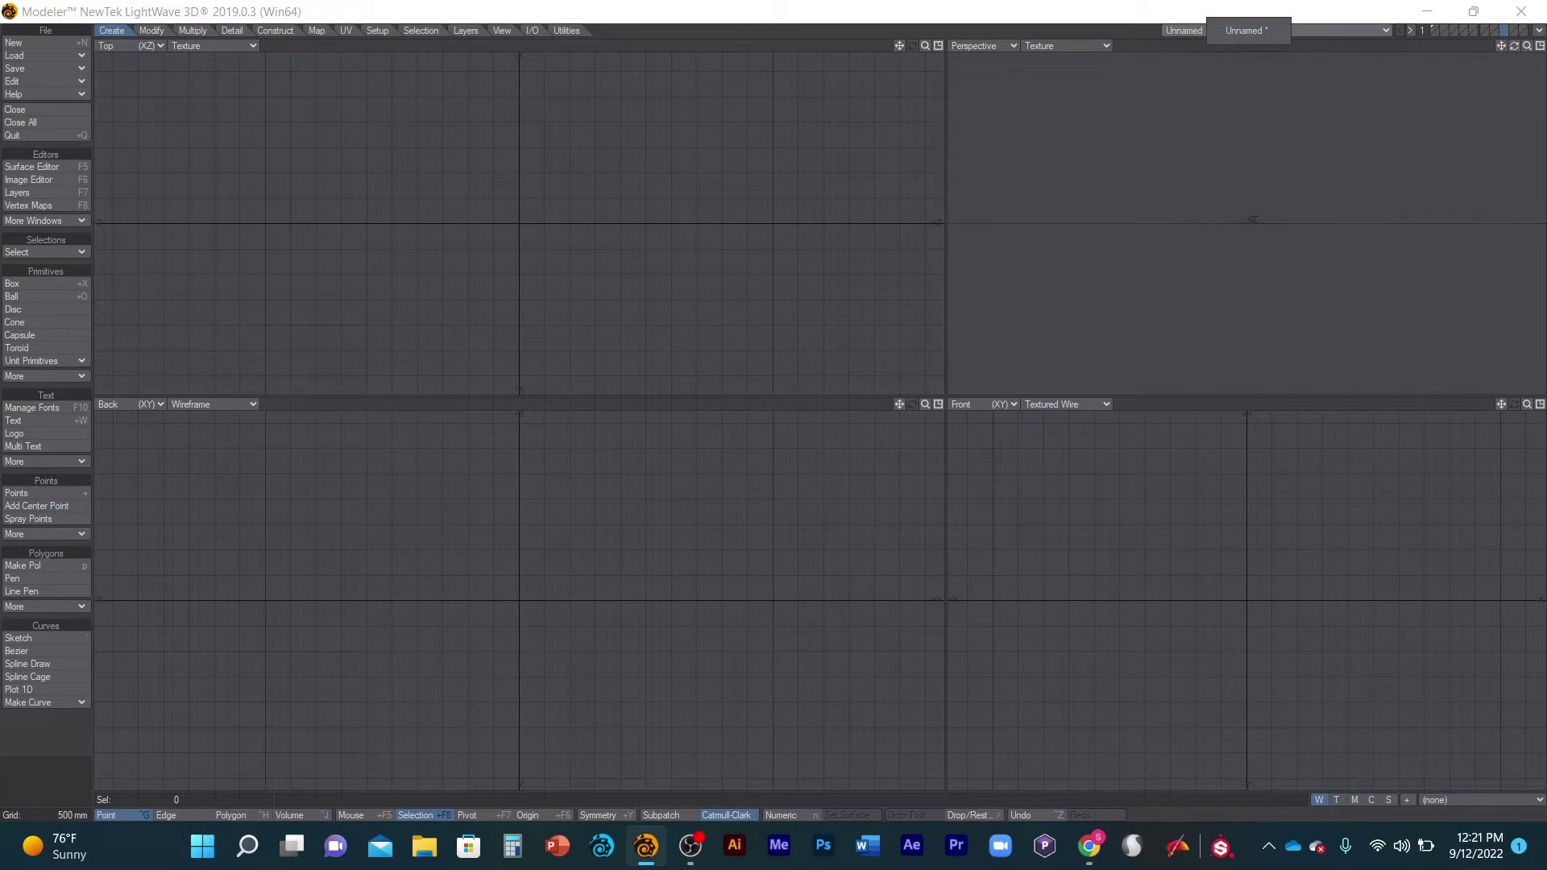
left_click(1245, 31)
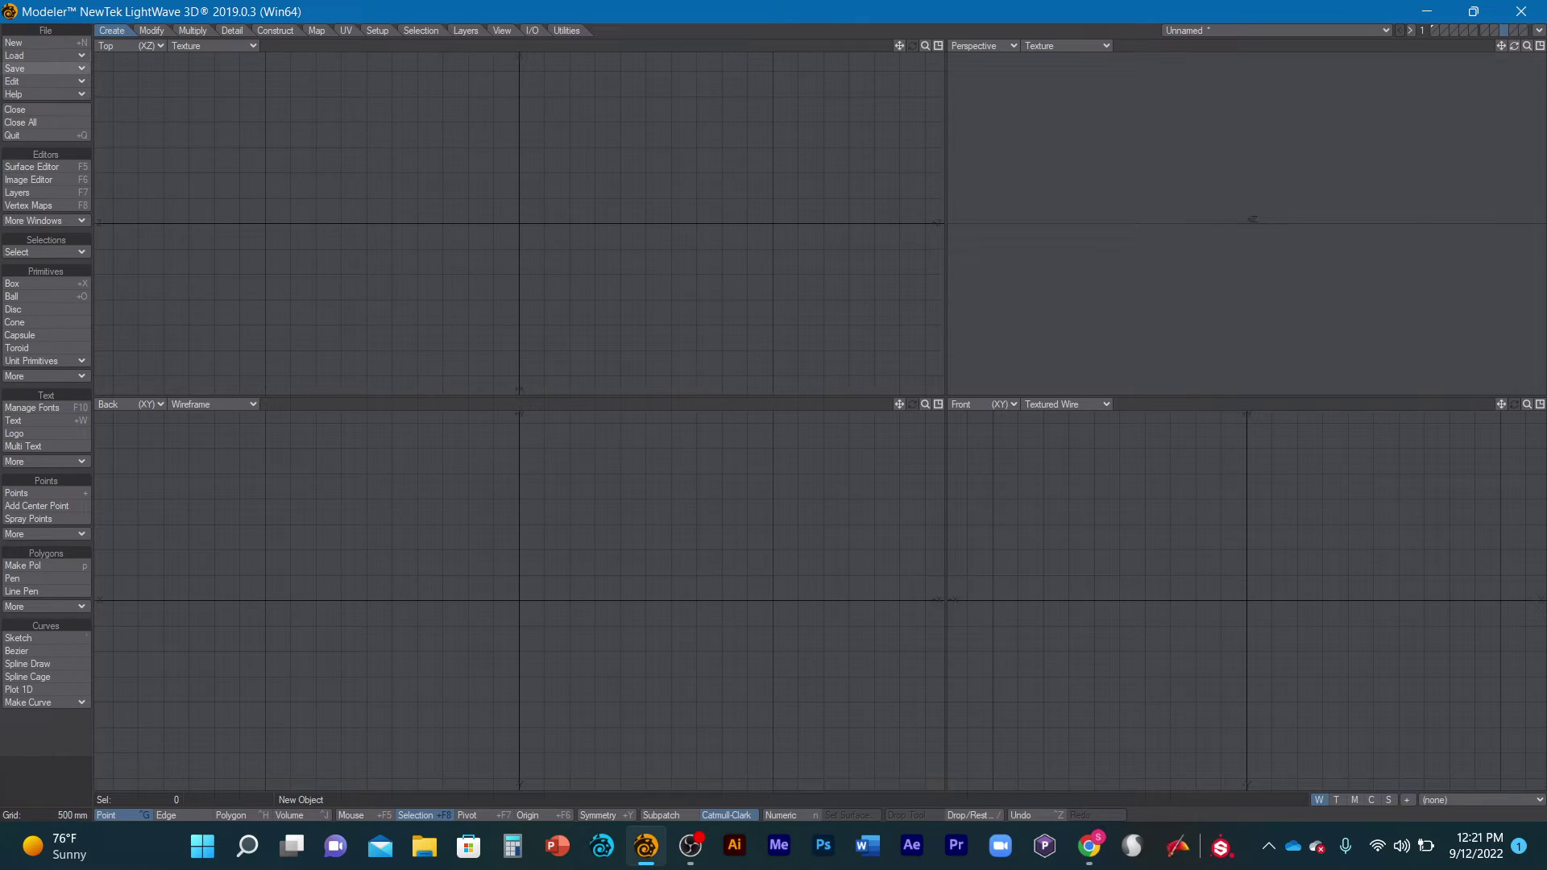
- Save the object as 'layers Demo' in the POWER POINT folder with Save Object As
left_click(37, 68)
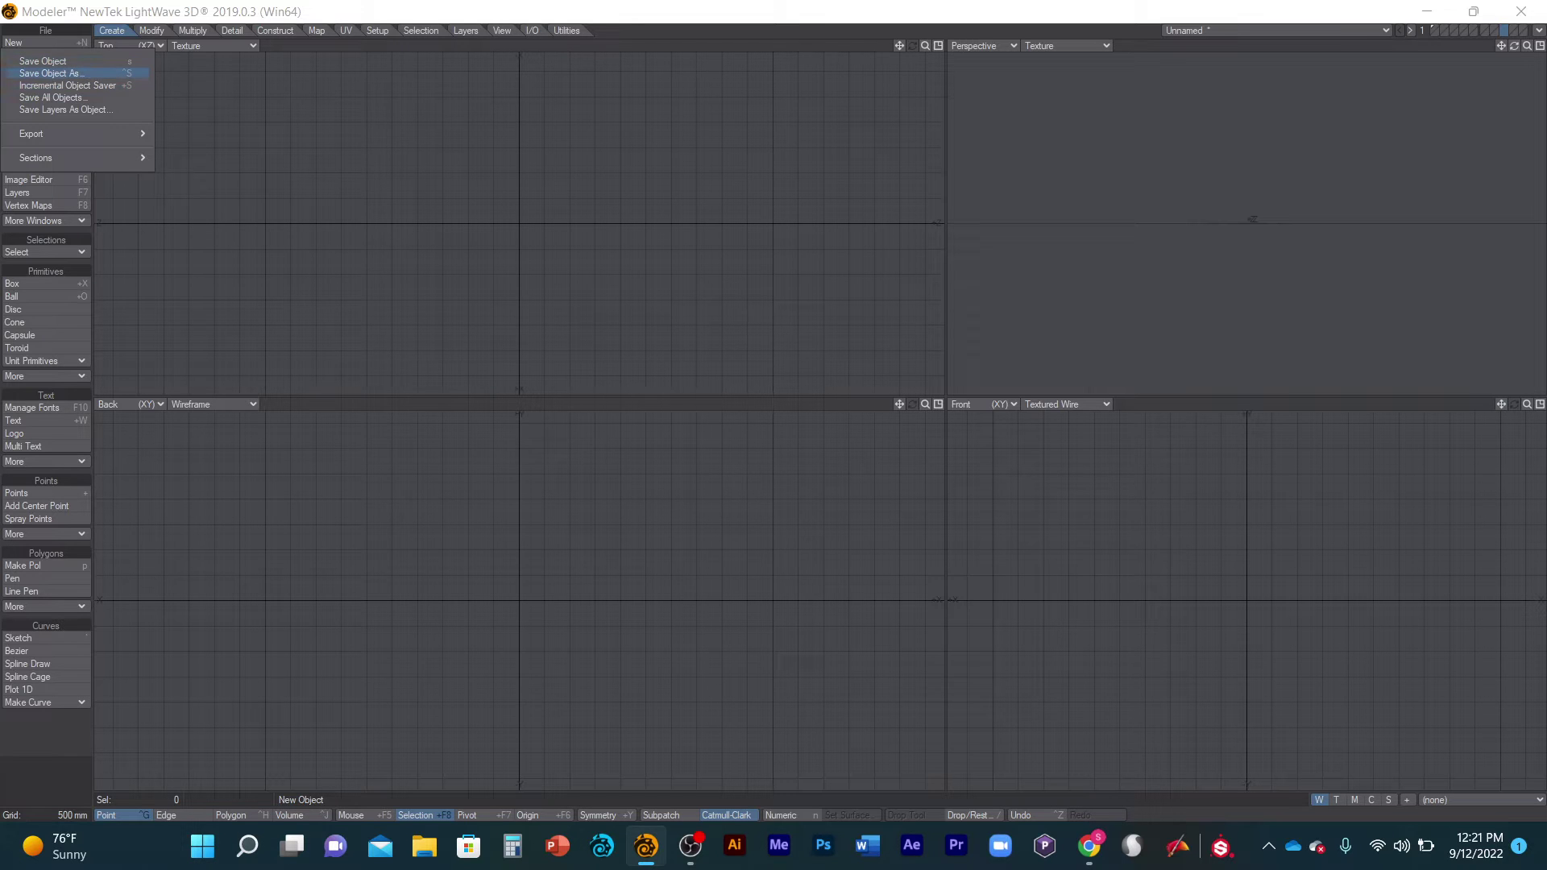
left_click(55, 73)
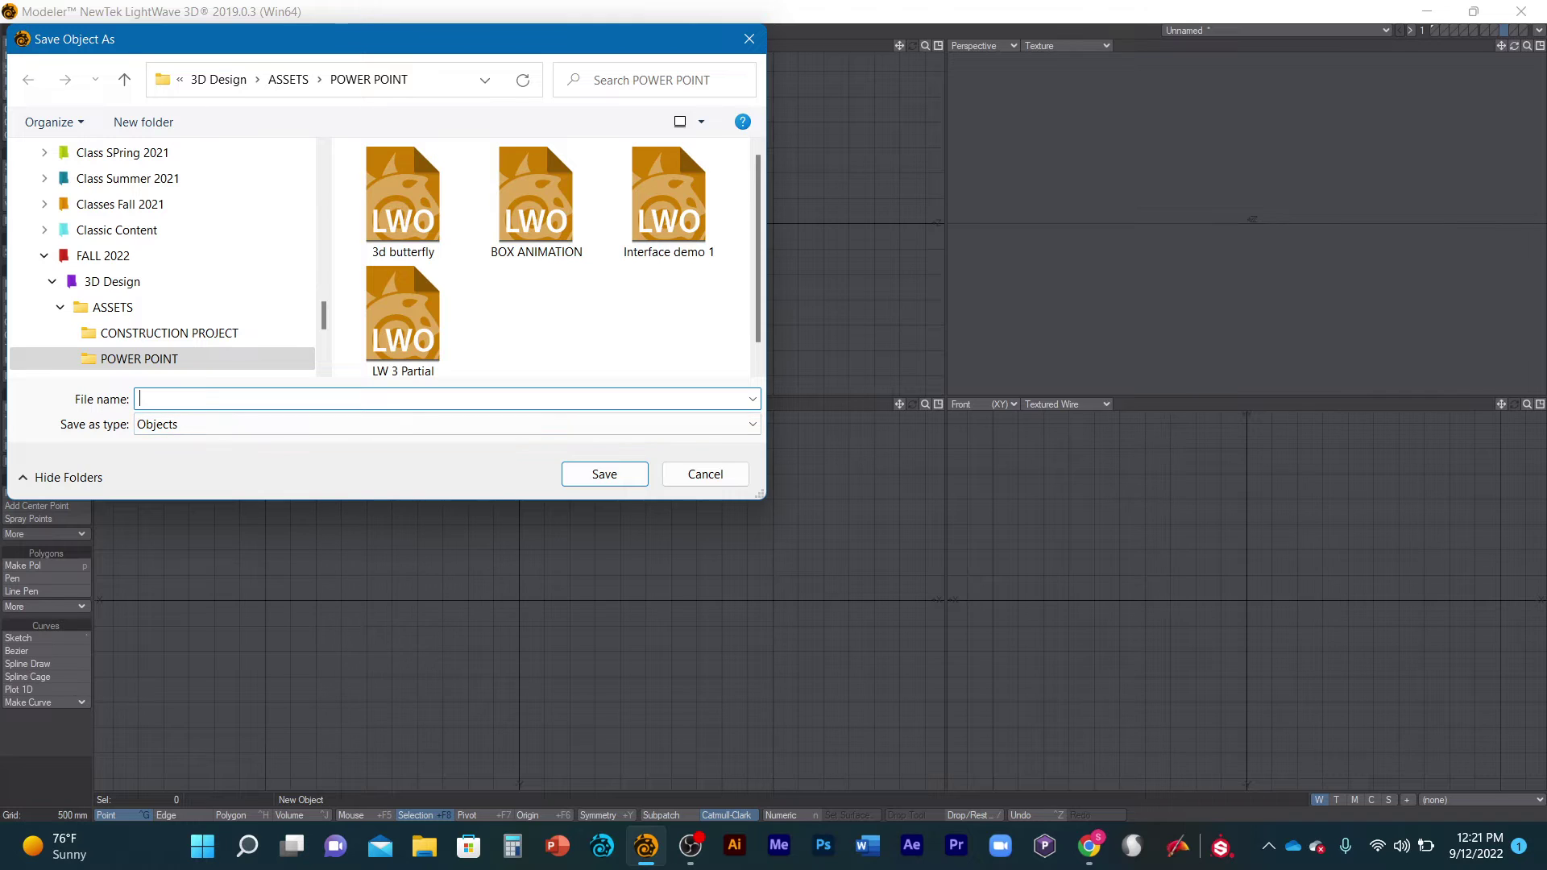
type("layers Demo")
left_click(604, 474)
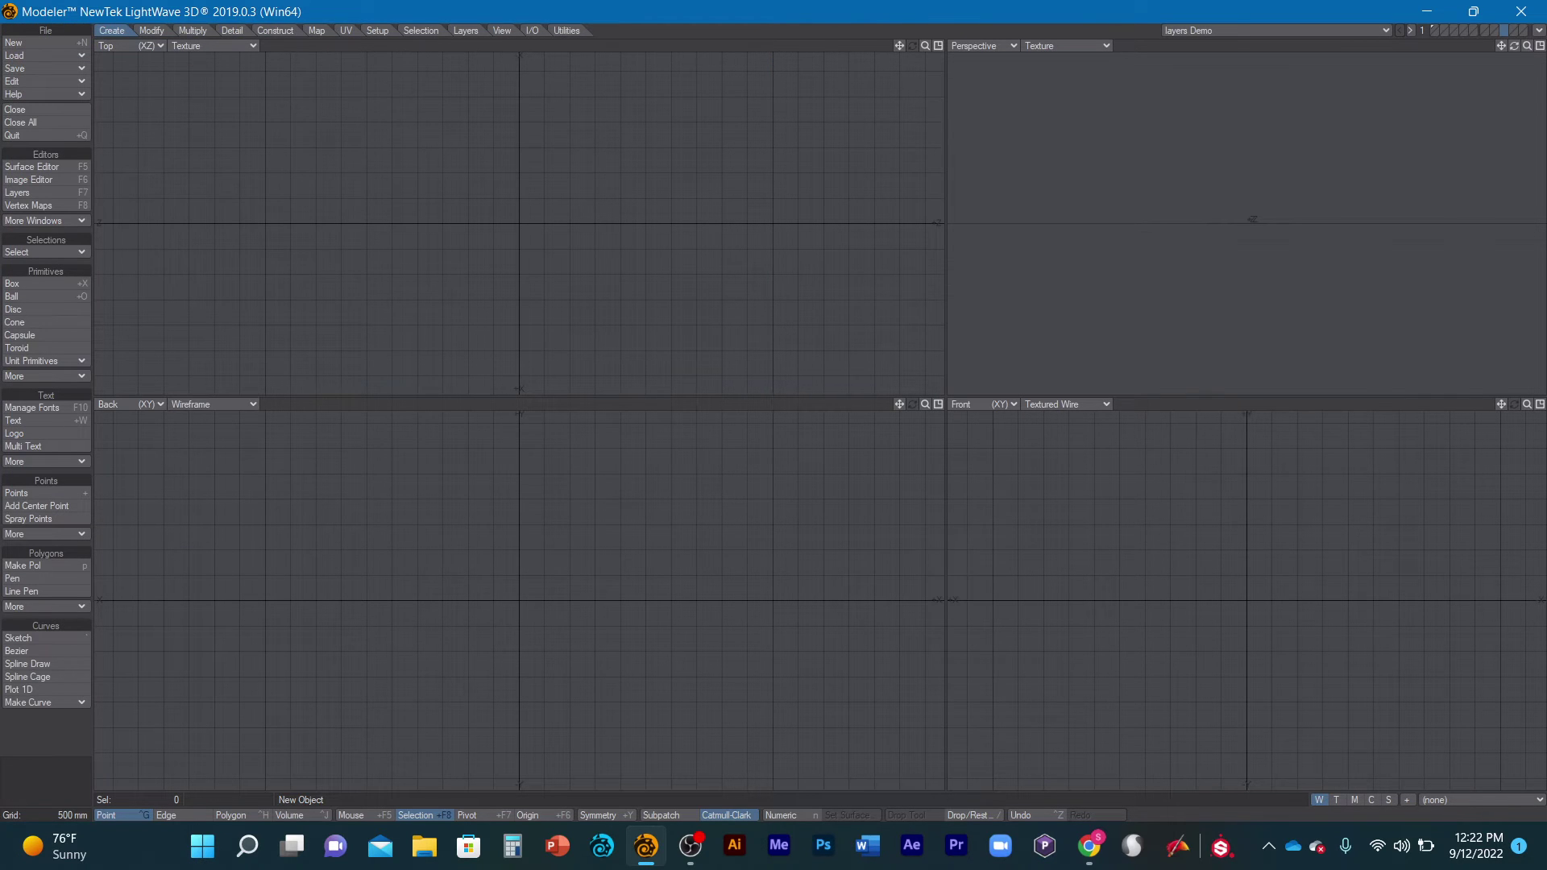
- Toggle the deleted box back with Redo, Undo, Redo, leaving it as a background outline
key("1")
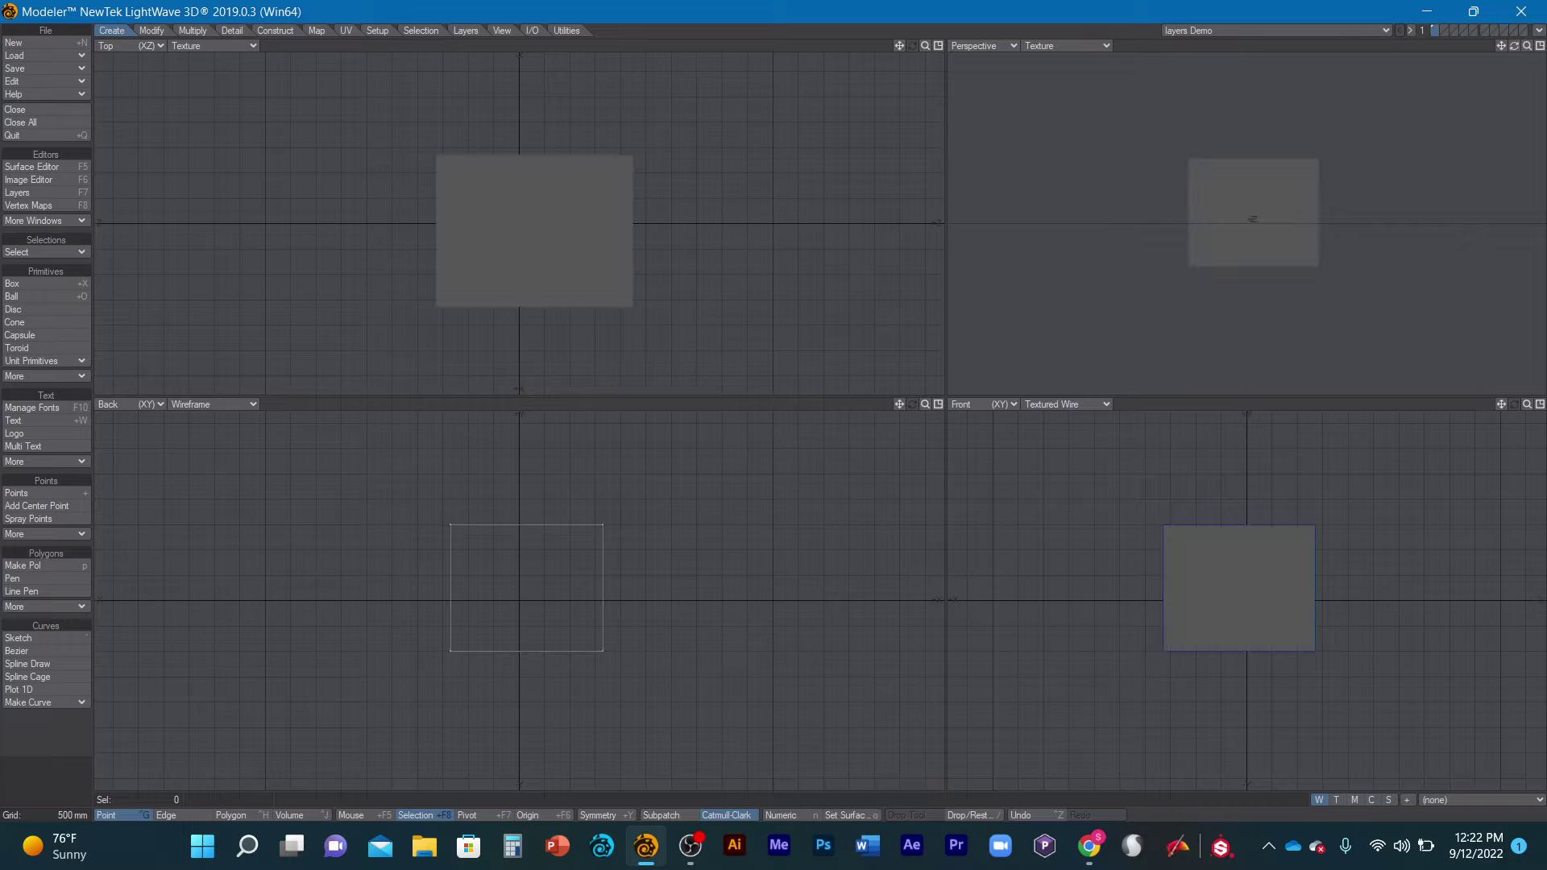
key("2")
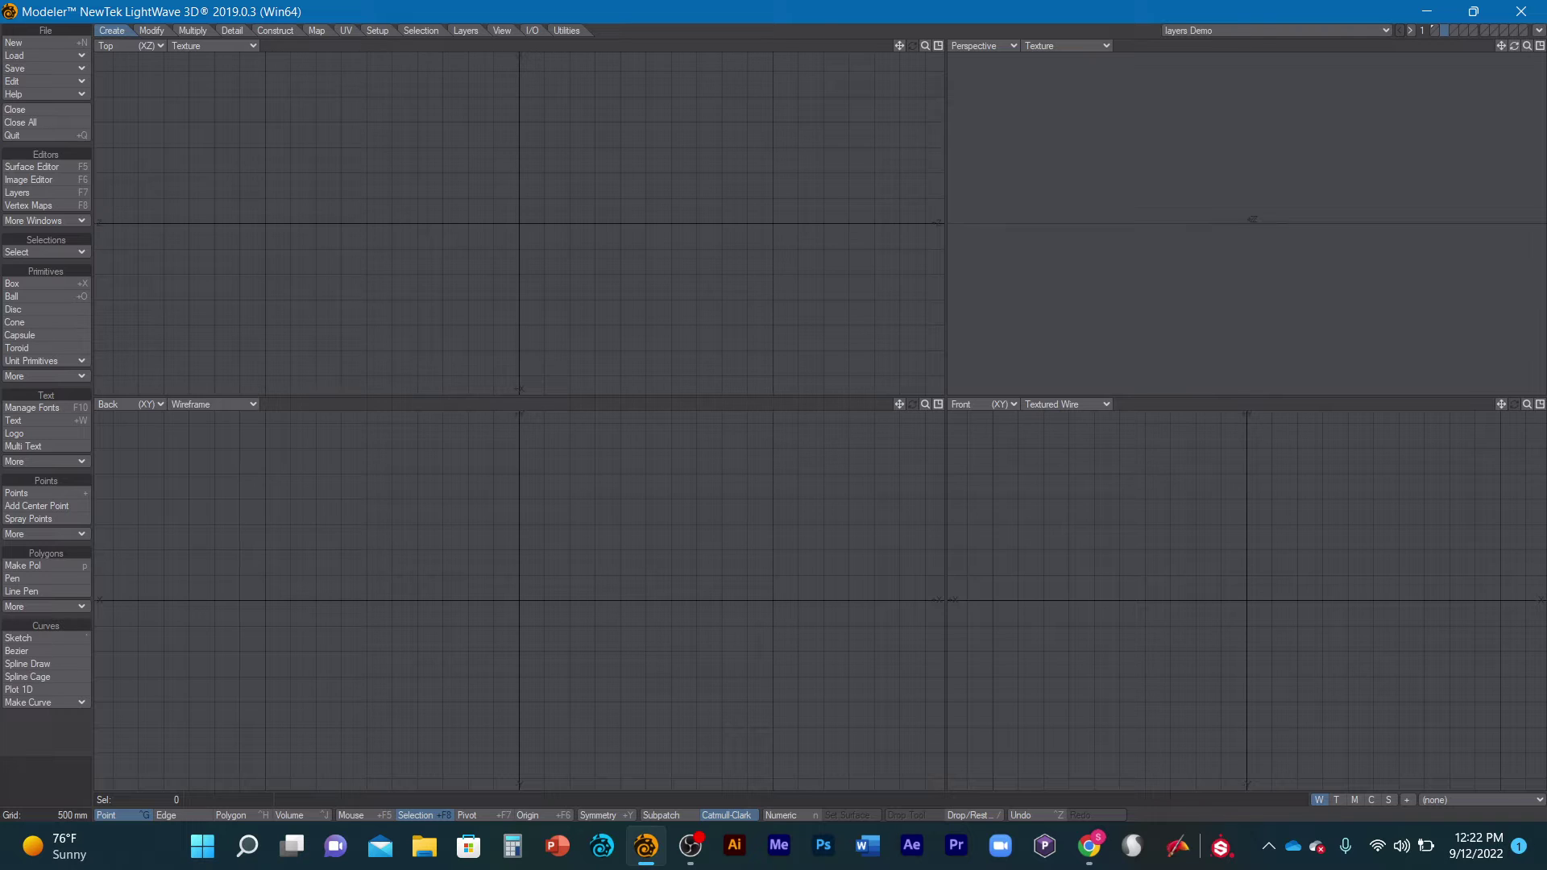
key("1")
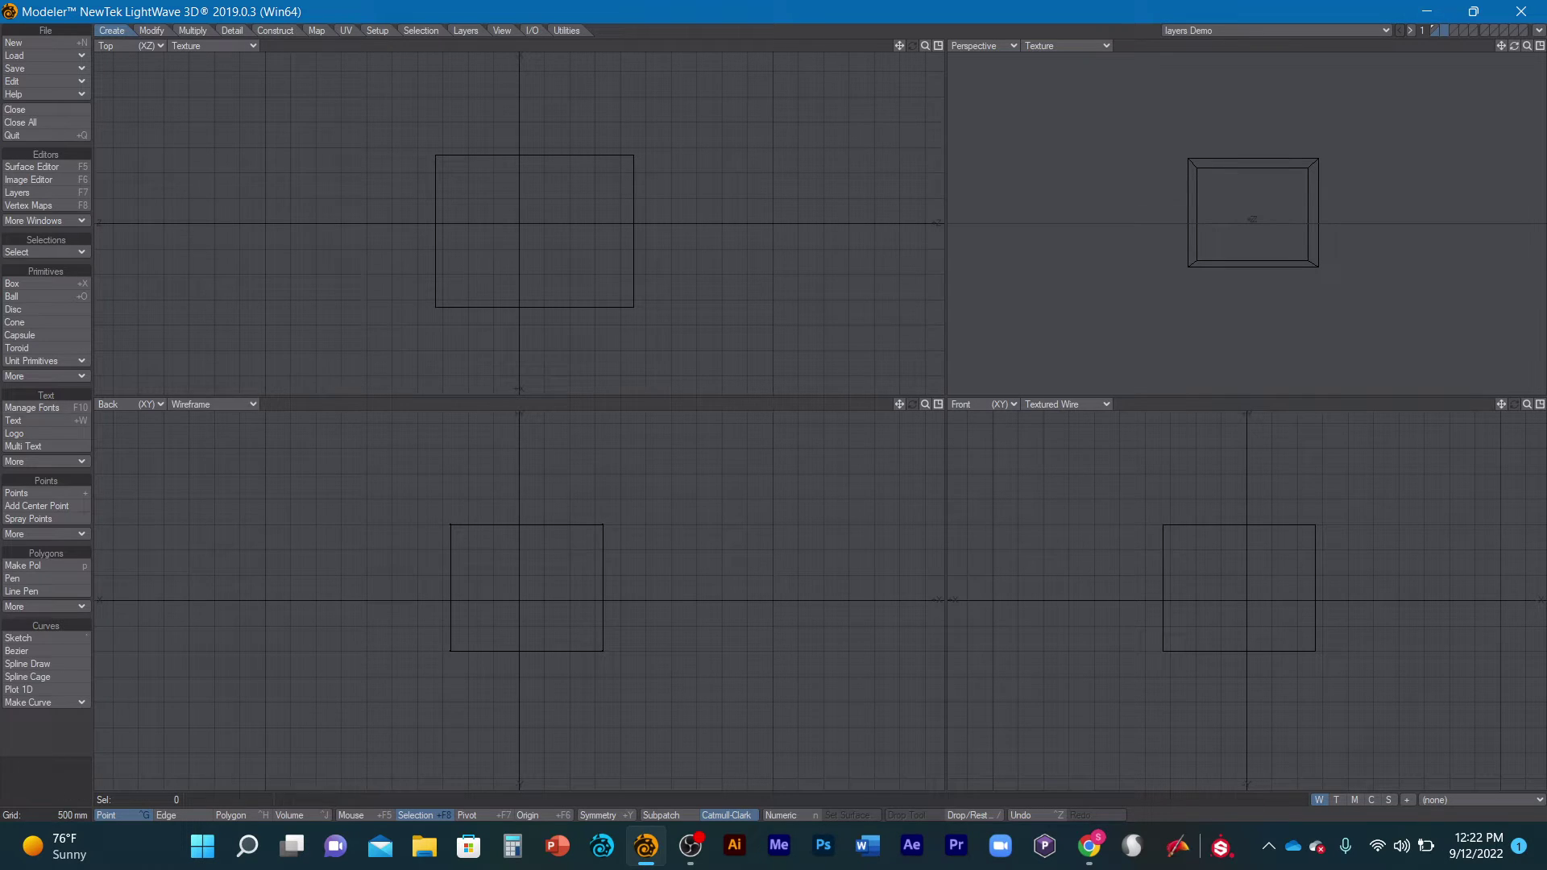
- Draw a flattened ellipsoid ball over the box on layer 2
left_click(25, 296)
left_click(24, 297)
mouse_move(530, 215)
left_mouse_down()
mouse_move(590, 288)
mouse_move(616, 289)
left_mouse_up()
mouse_move(512, 600)
left_mouse_down()
mouse_move(512, 543)
mouse_move(534, 501)
left_mouse_up()
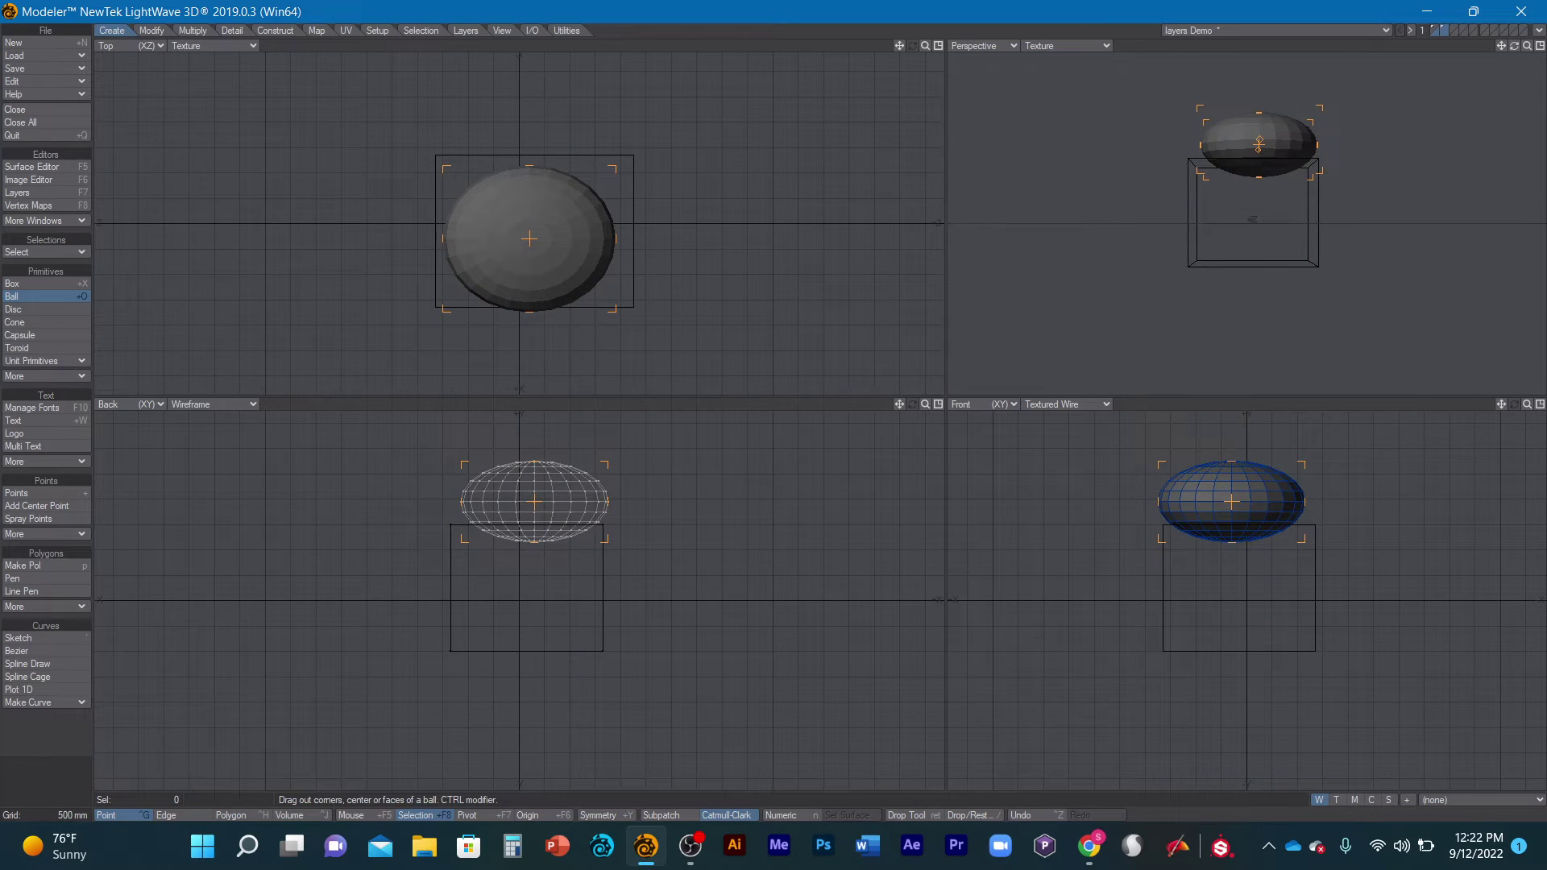
mouse_move(1514, 45)
left_mouse_down()
mouse_move(1439, 55)
mouse_move(1514, 44)
left_mouse_up()
key("space")
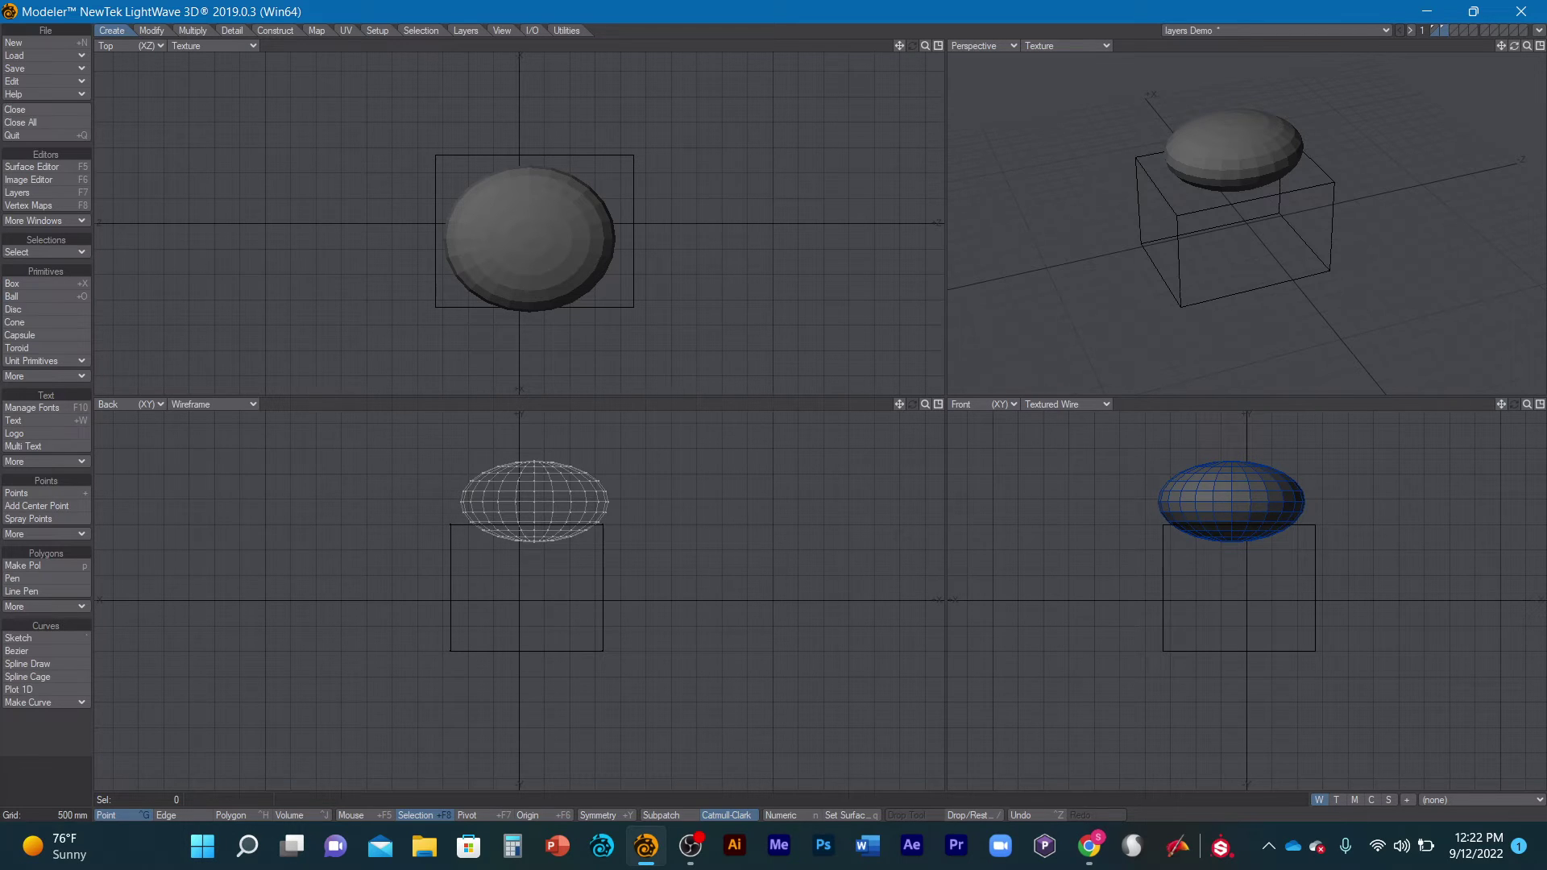
- Toggle between layers 1 and 2 to check box and ball, then activate empty layer 3
key("shift+2")
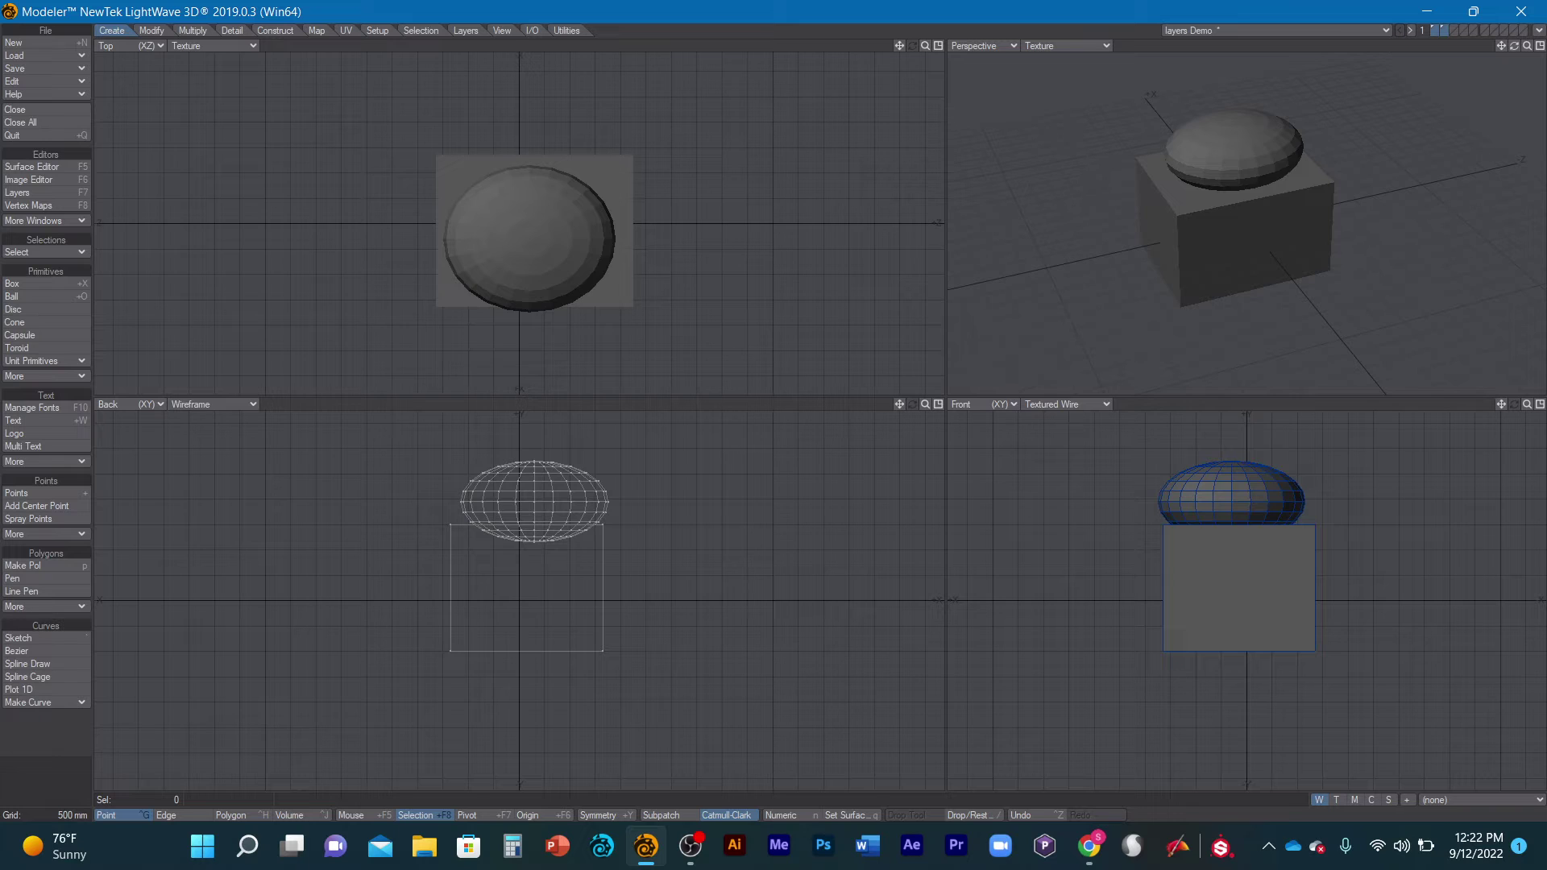
key("2")
key("shift+1")
key("2")
key("1")
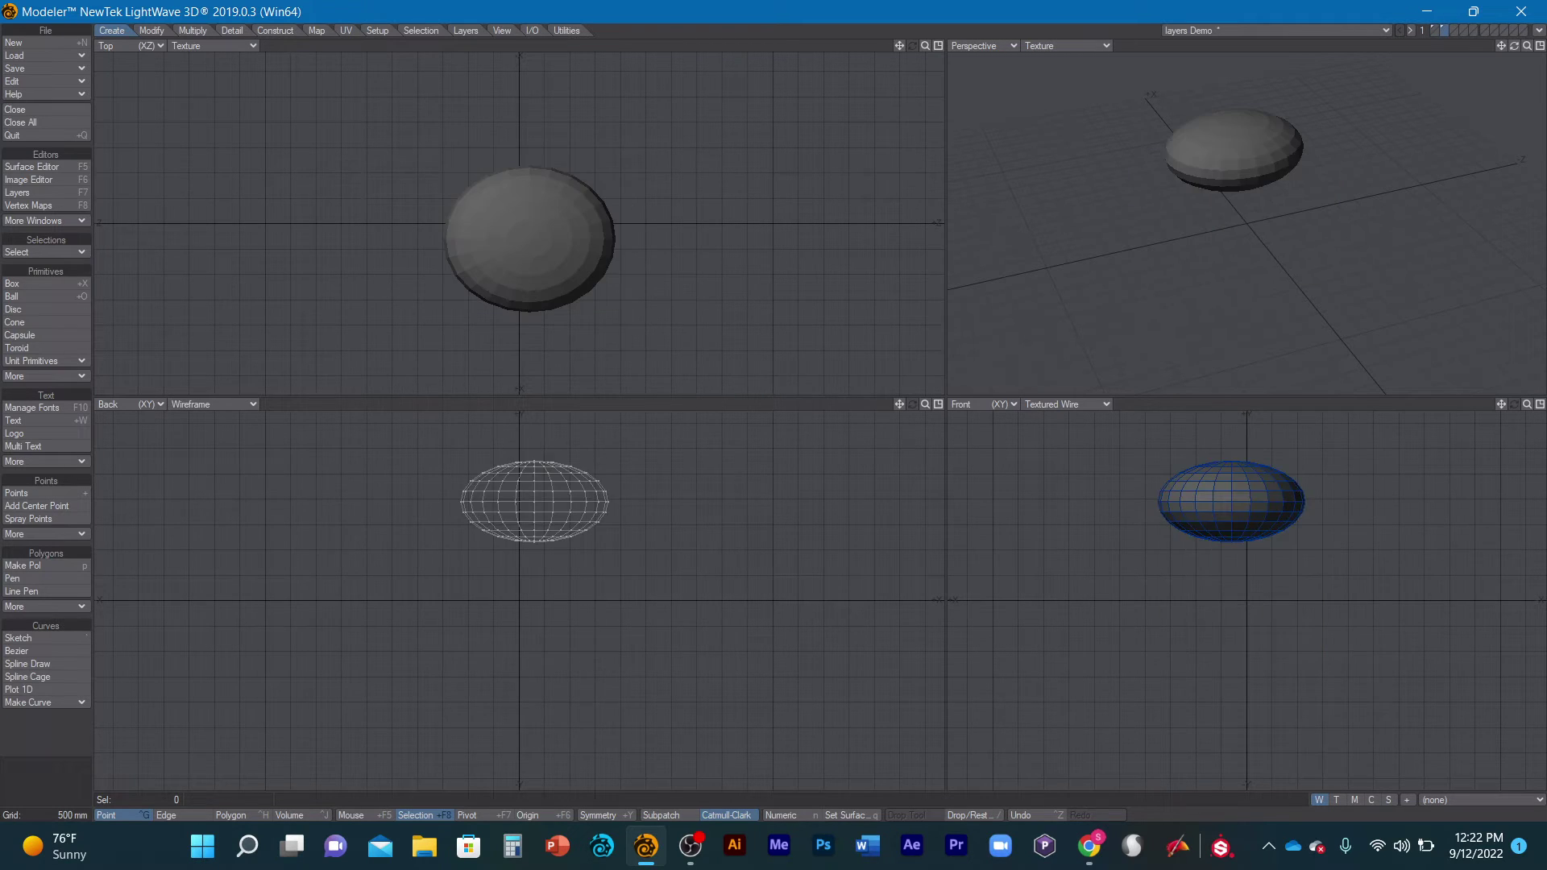
key("3")
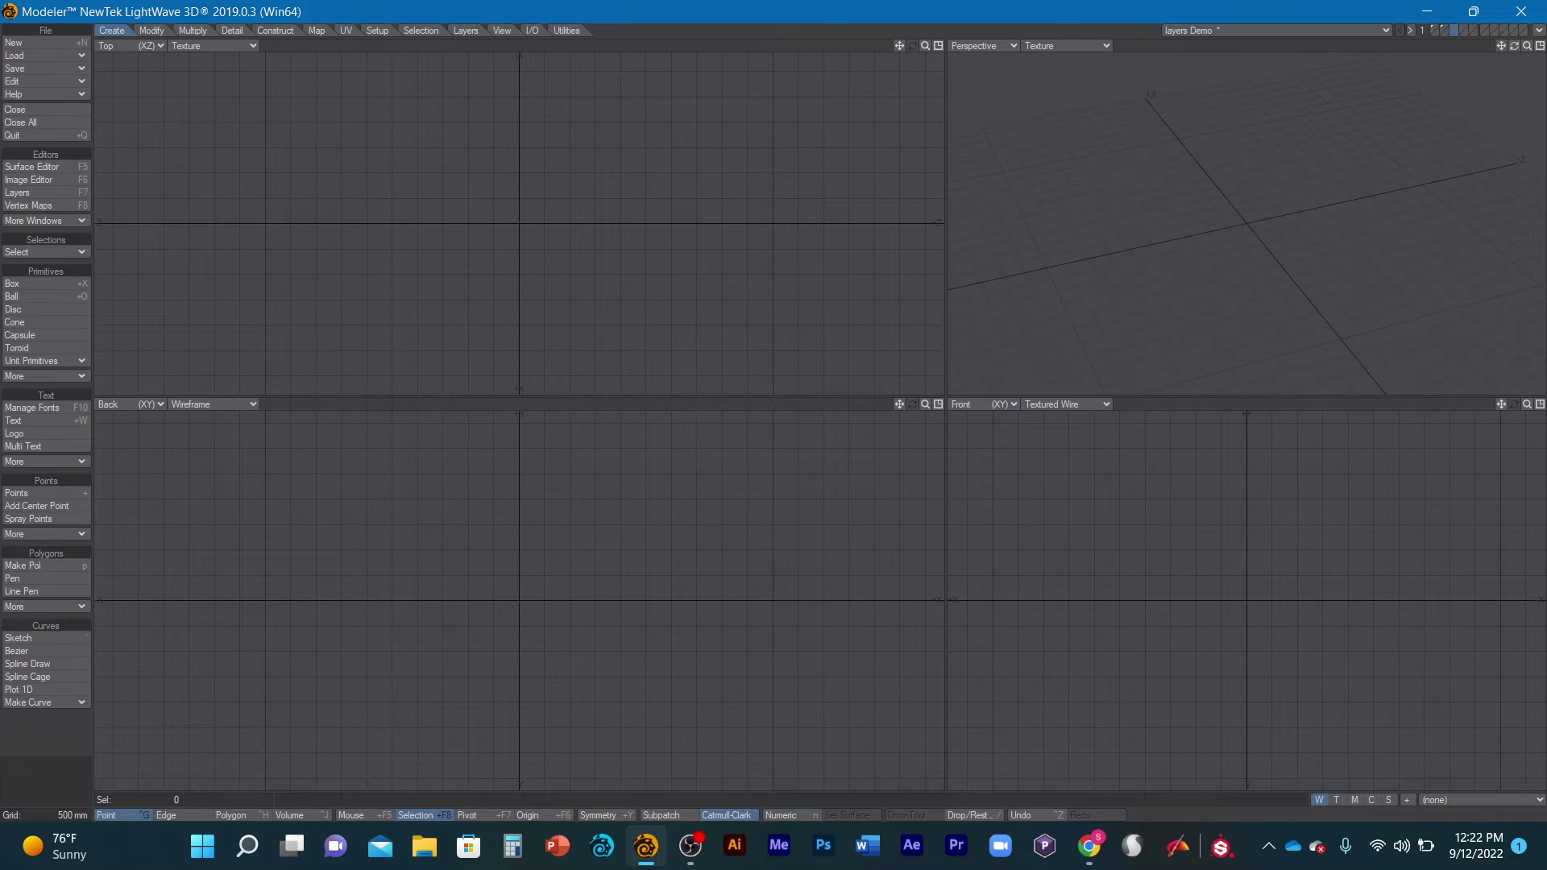
- Toggle layers 1 and 2 via the Layers tools, ending on an empty layer with both as background
key("1")
key("alt+2")
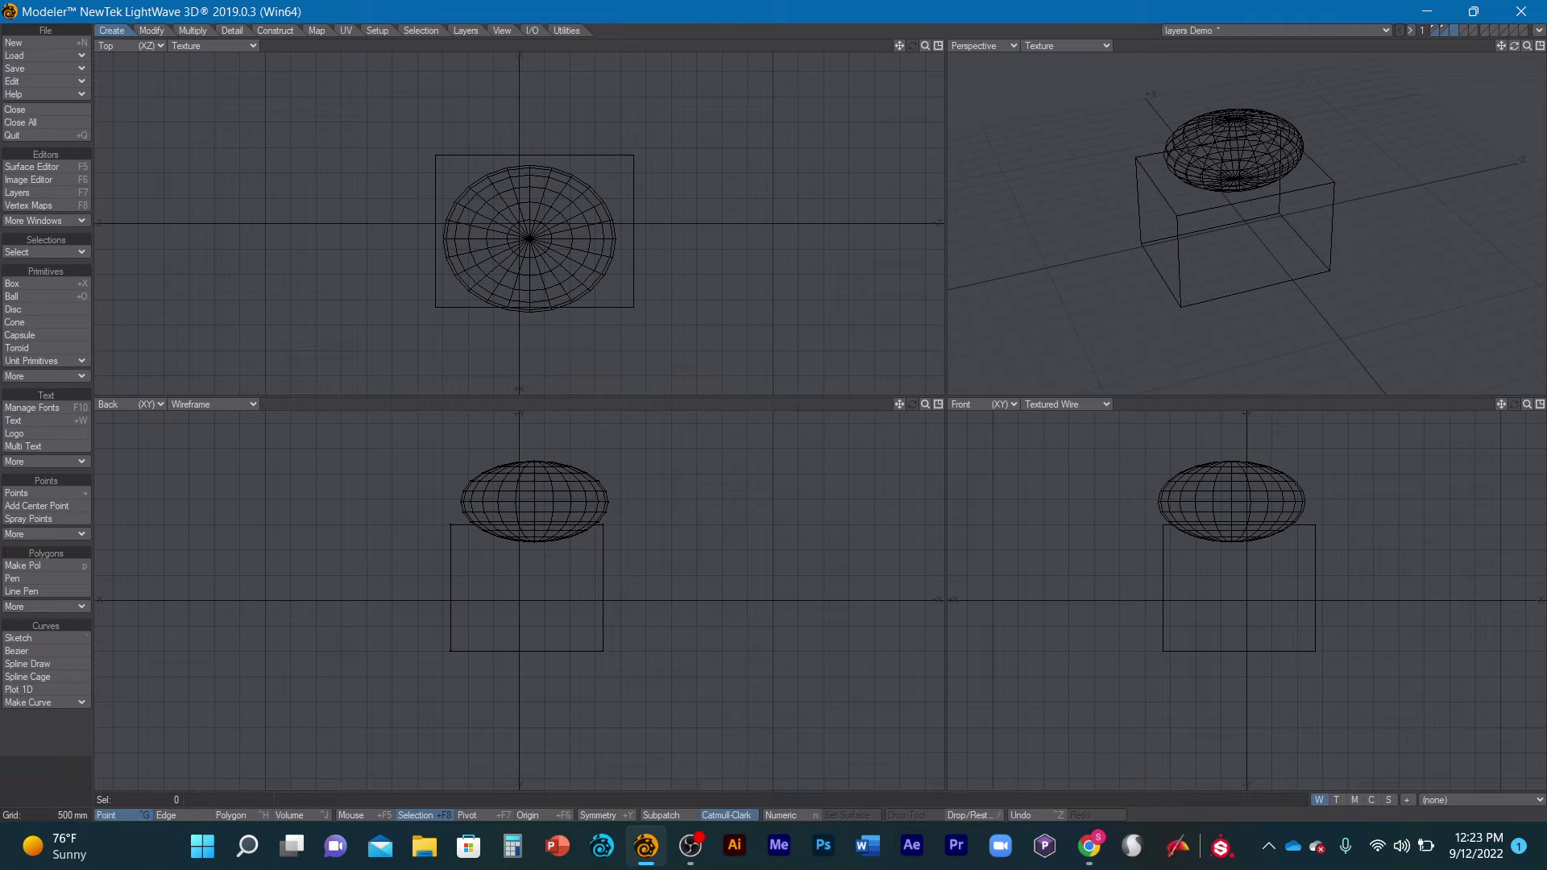
left_click(466, 30)
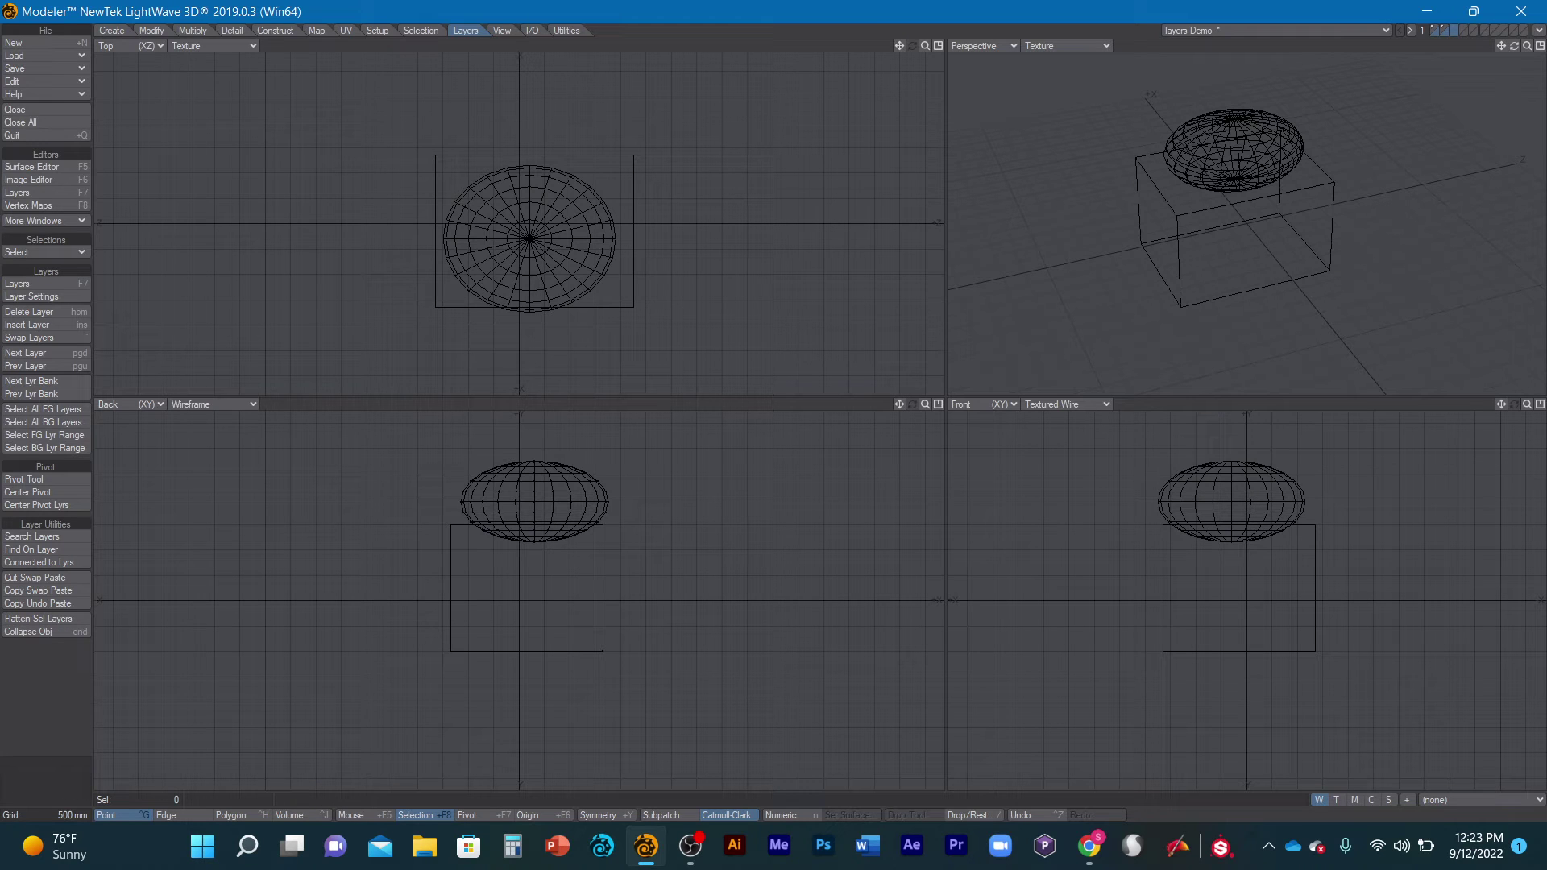
key("1")
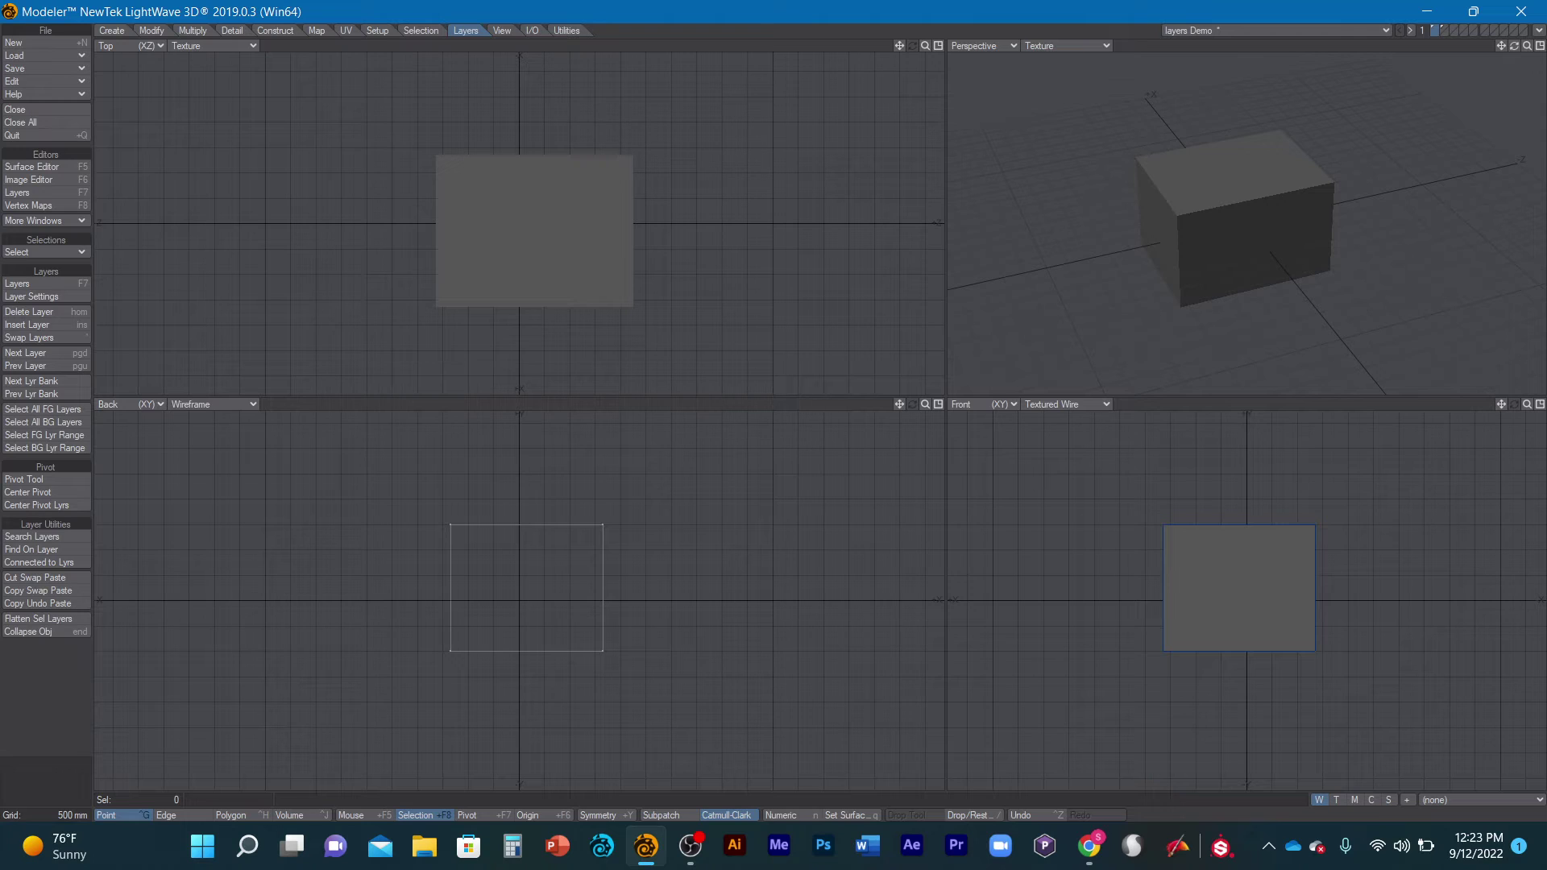
key("shift+2")
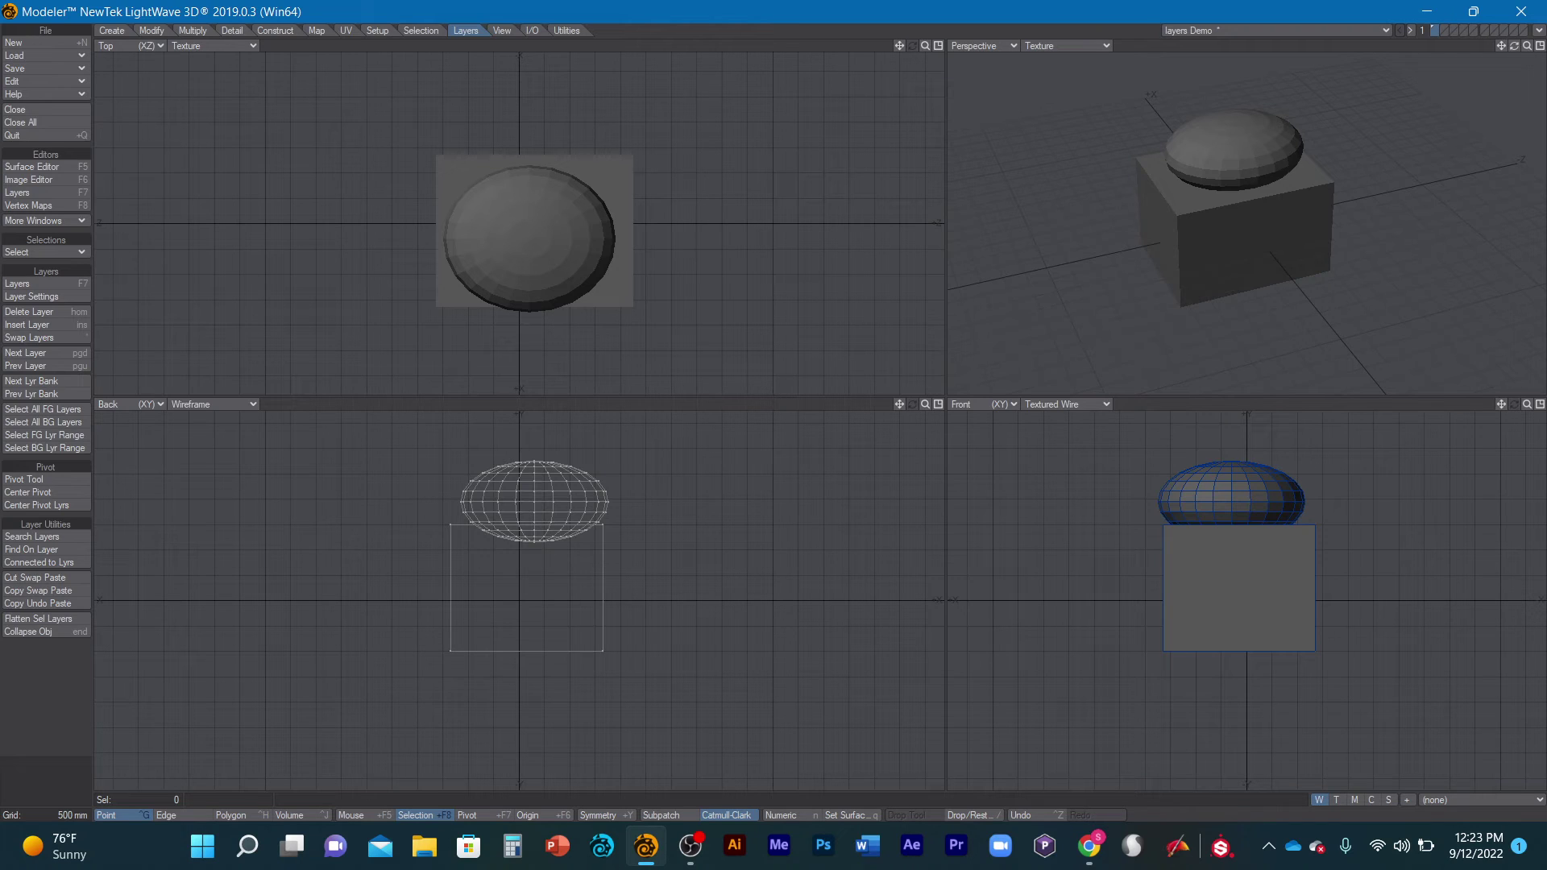
key("2")
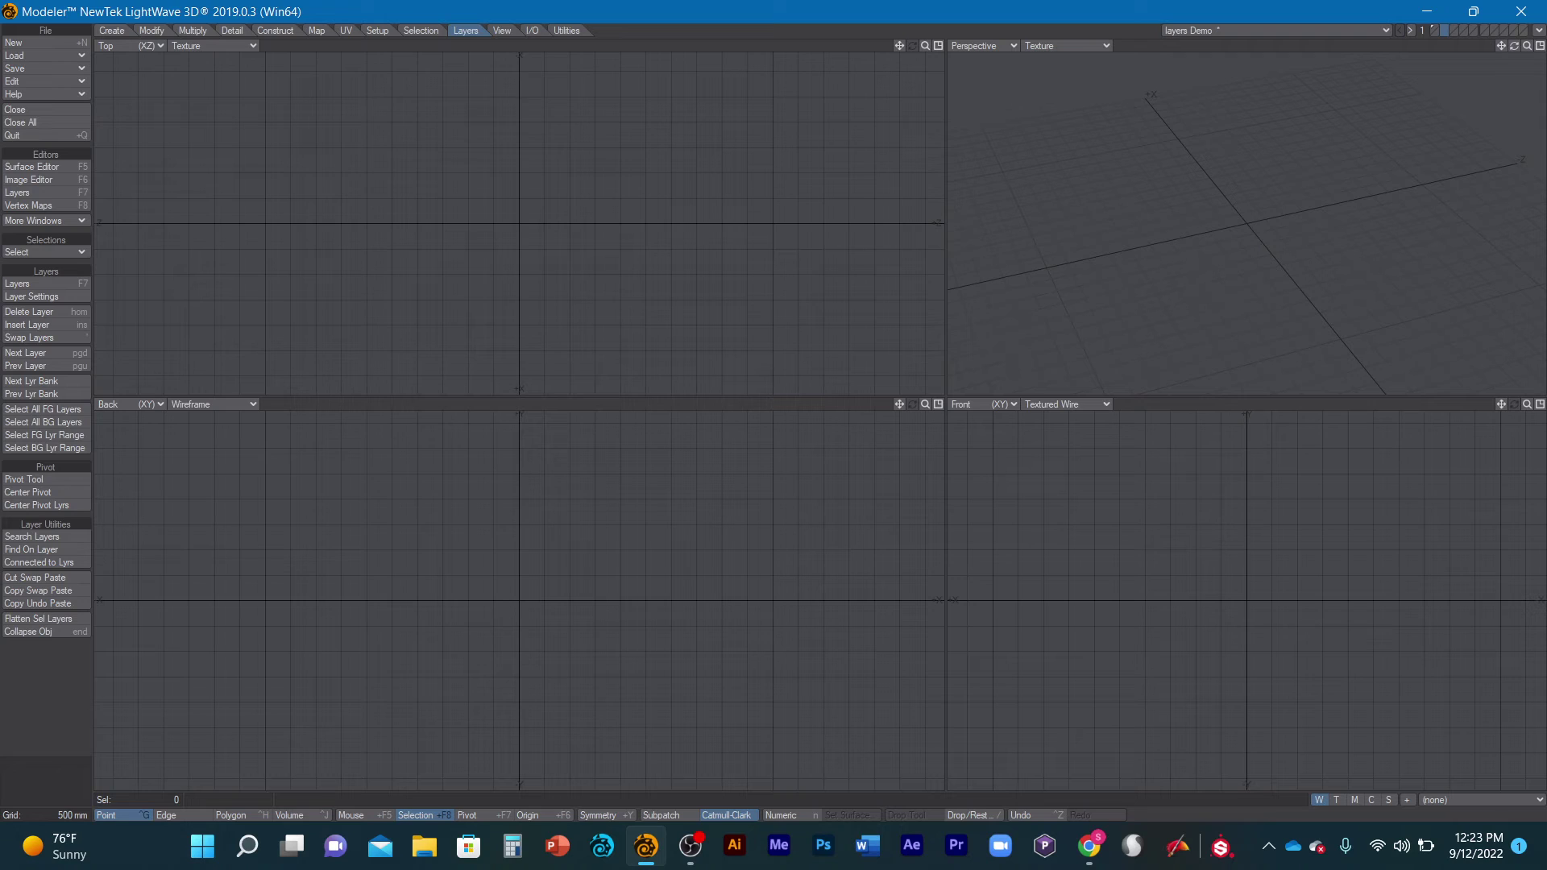
key("1")
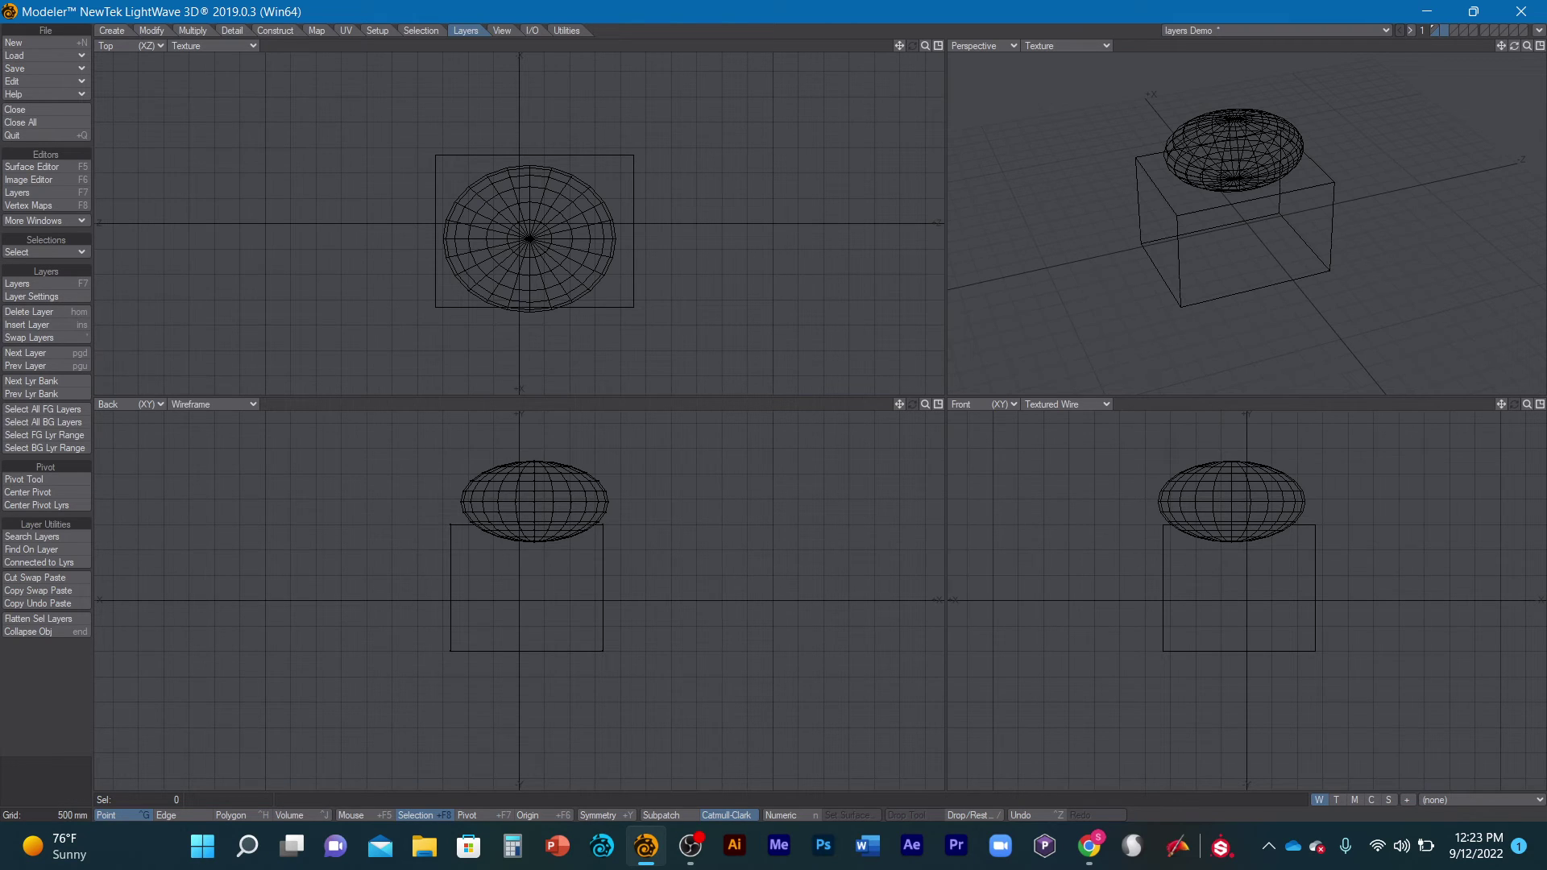
- Draw a cone with its base over the ball, raised onto the ball and centred
left_click(112, 31)
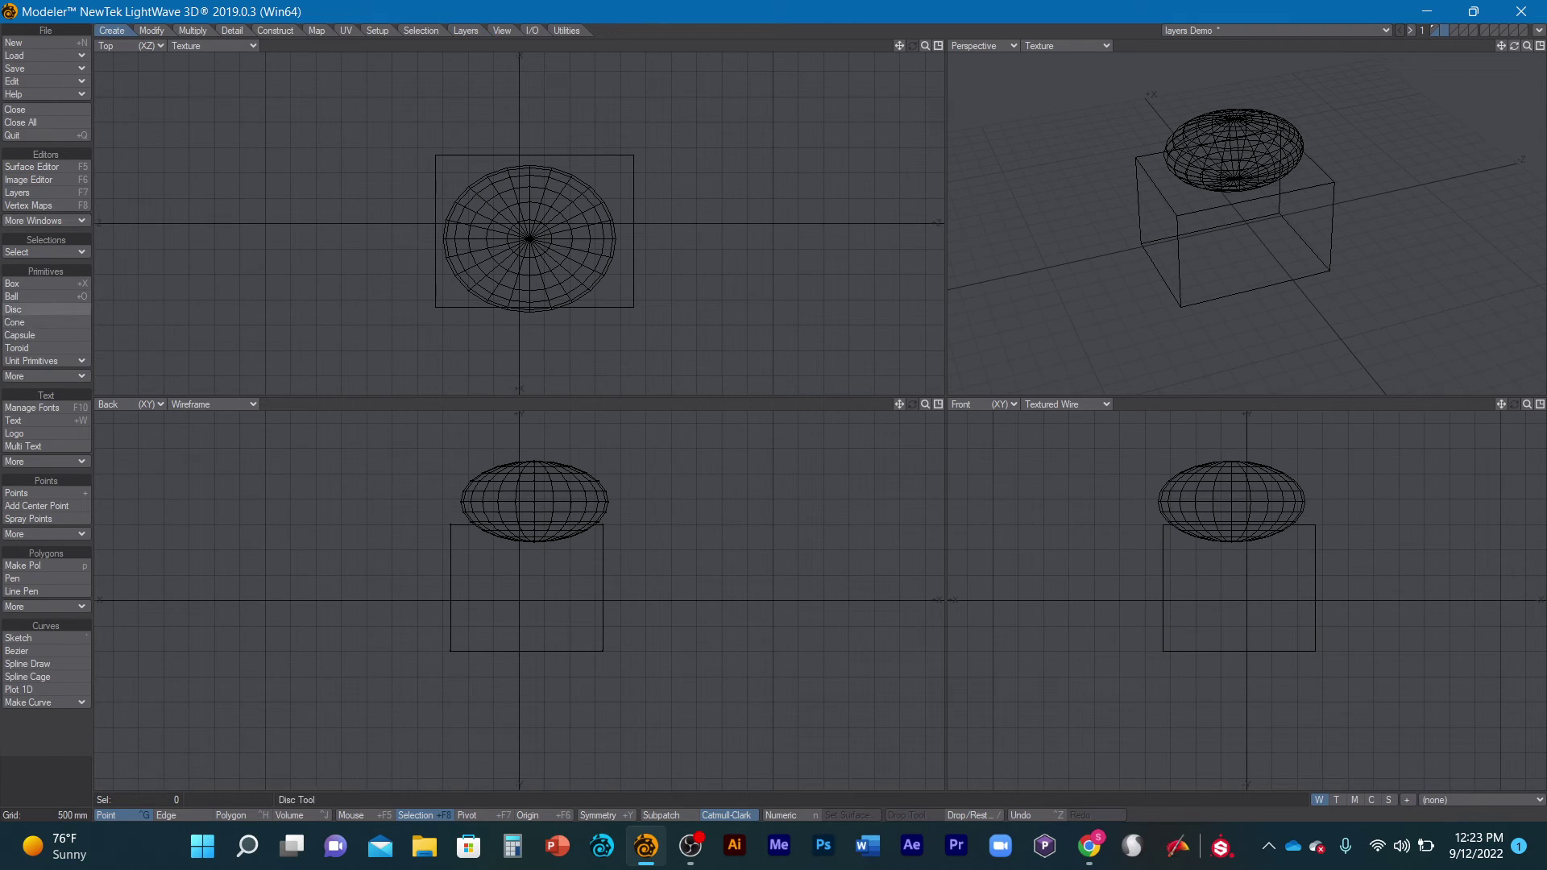
left_click(30, 321)
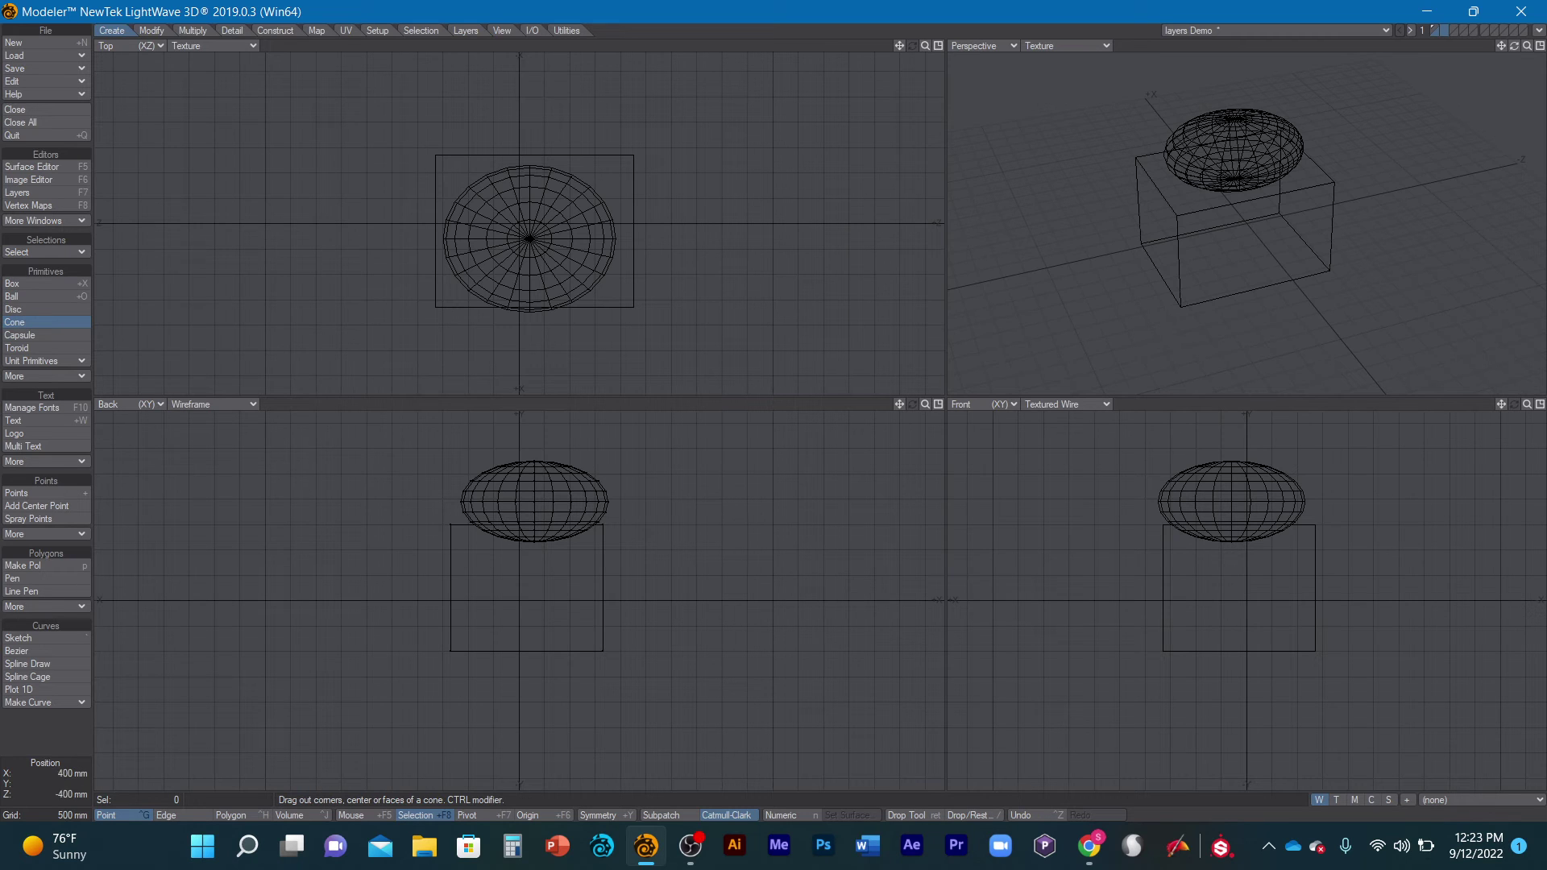
left_click_drag(521, 244, 593, 311)
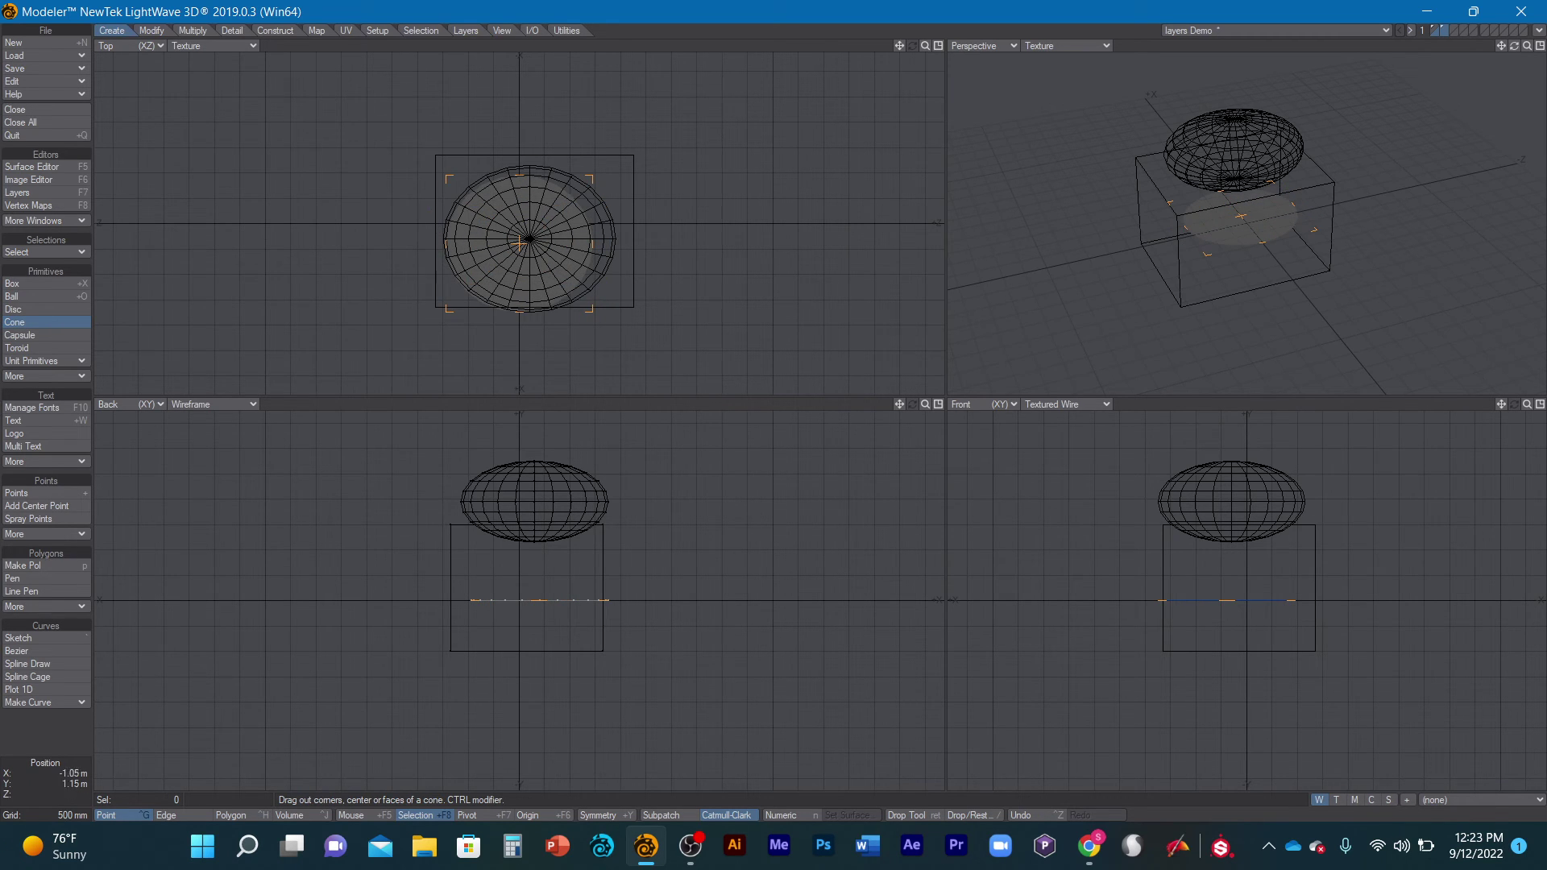
left_click_drag(538, 600, 538, 459)
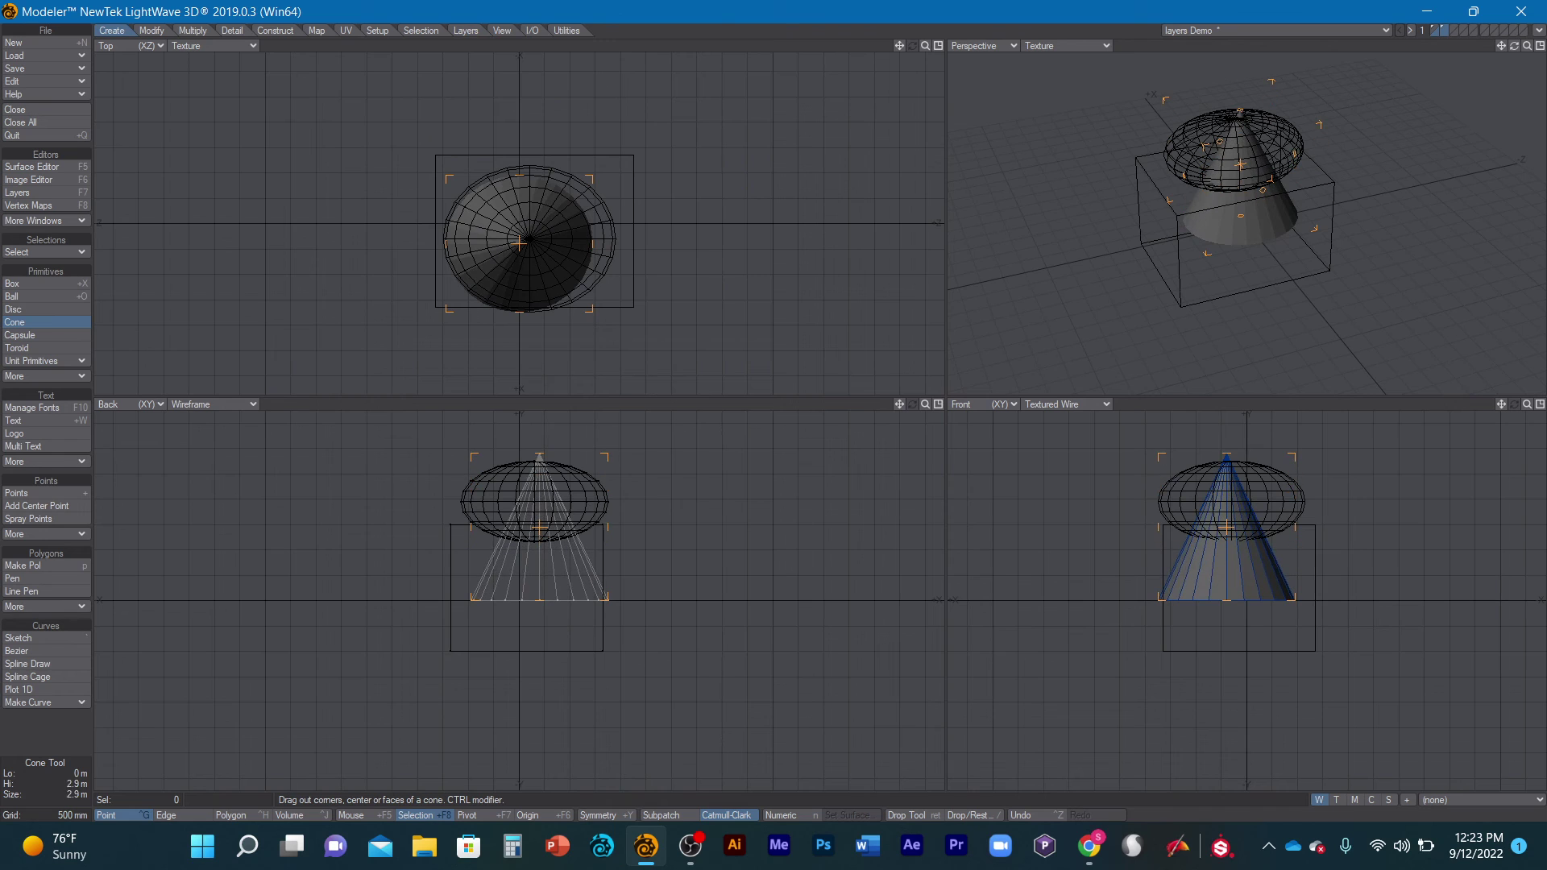
left_click_drag(538, 601, 535, 475)
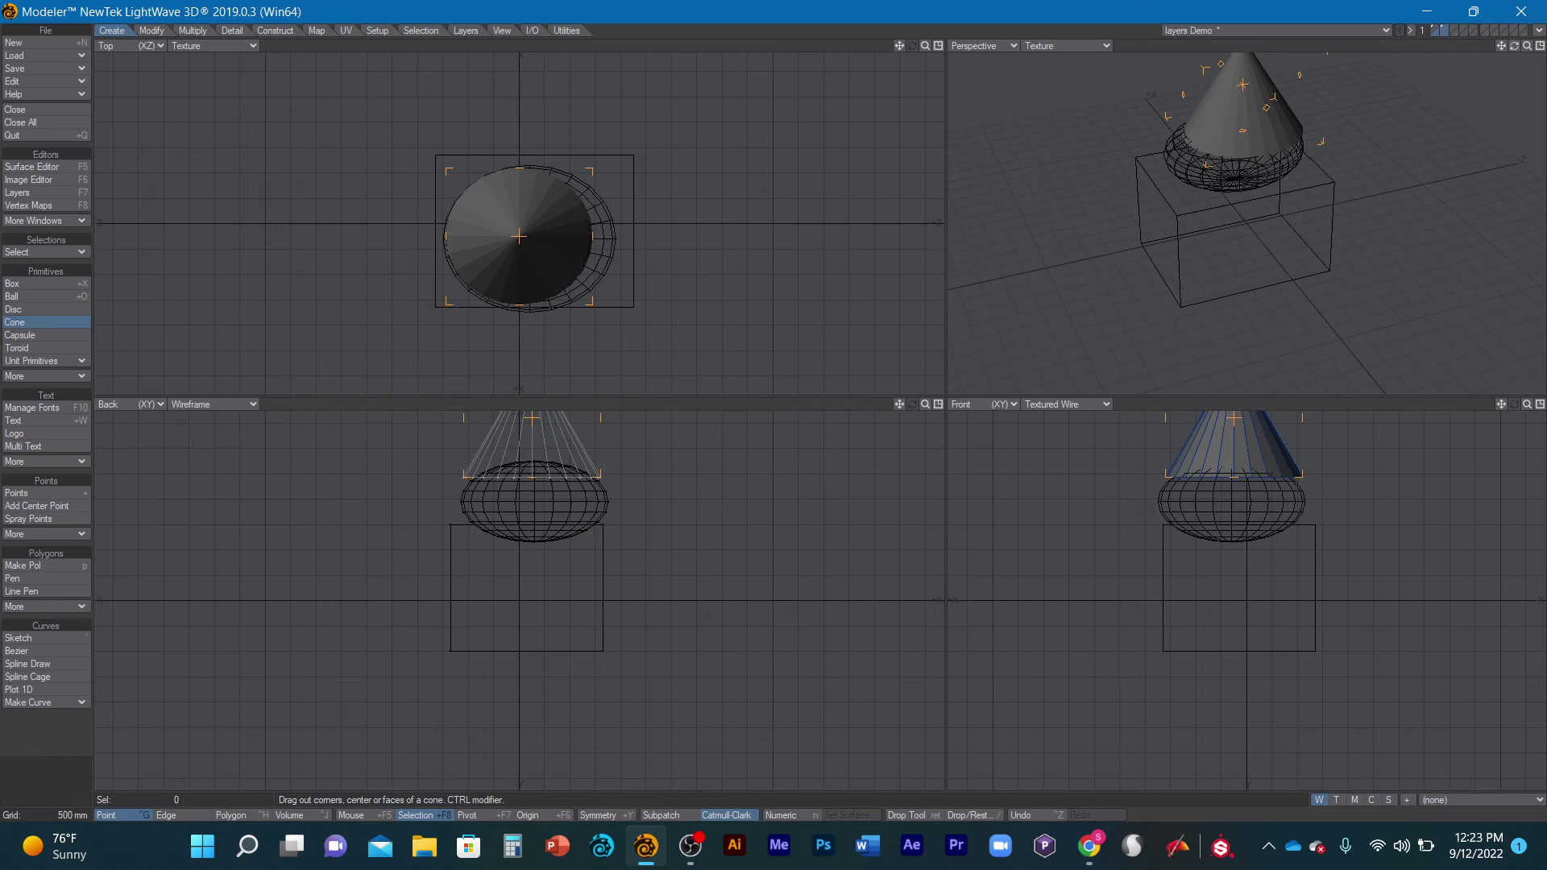
left_click_drag(519, 236, 527, 238)
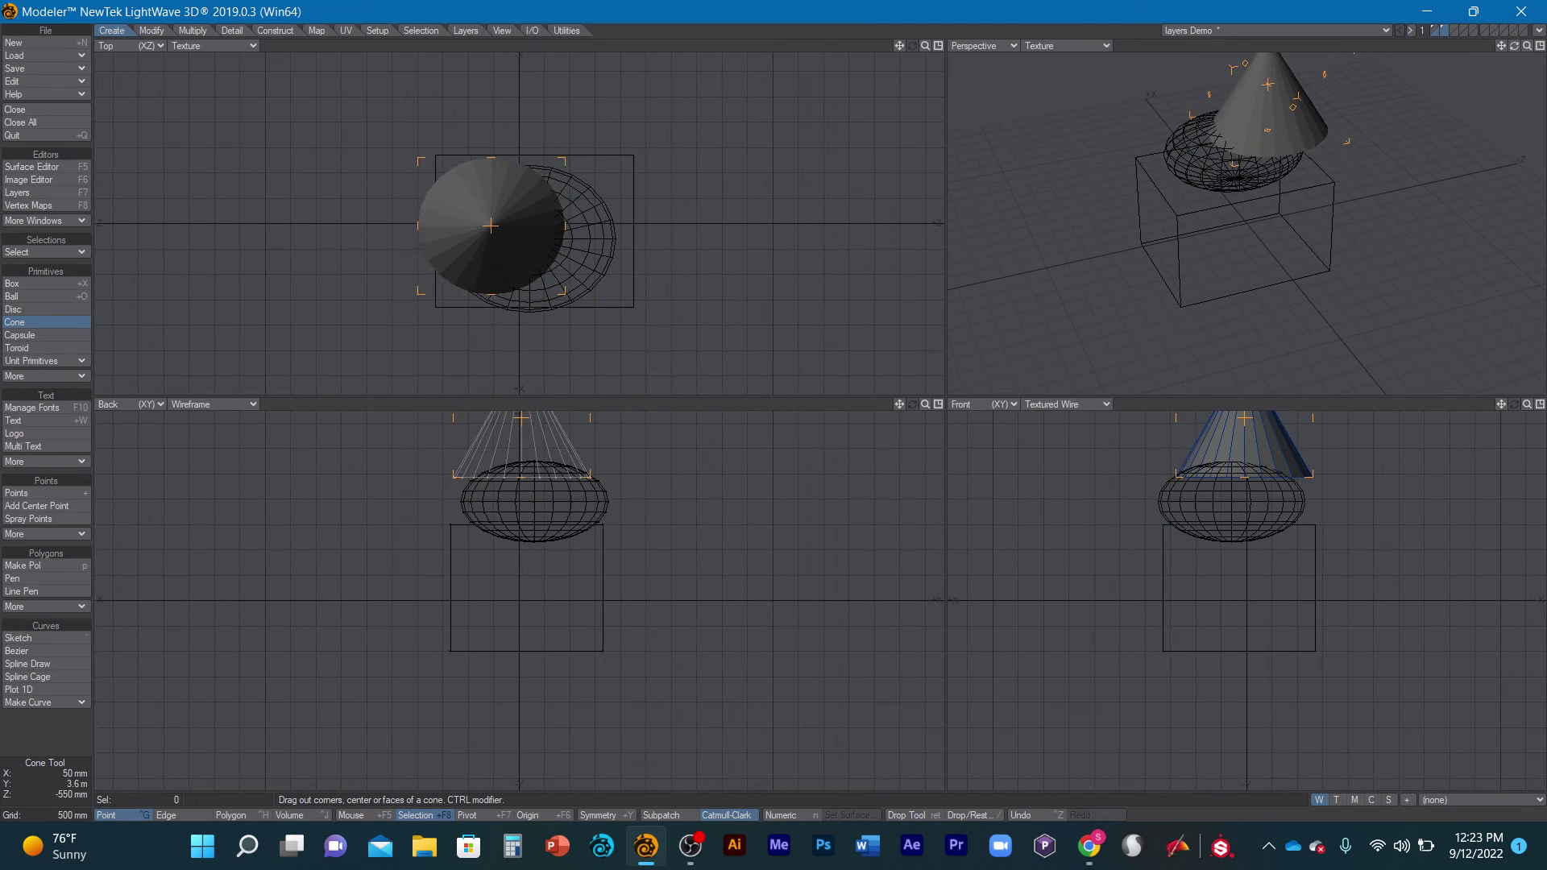
left_click_drag(533, 416, 531, 417)
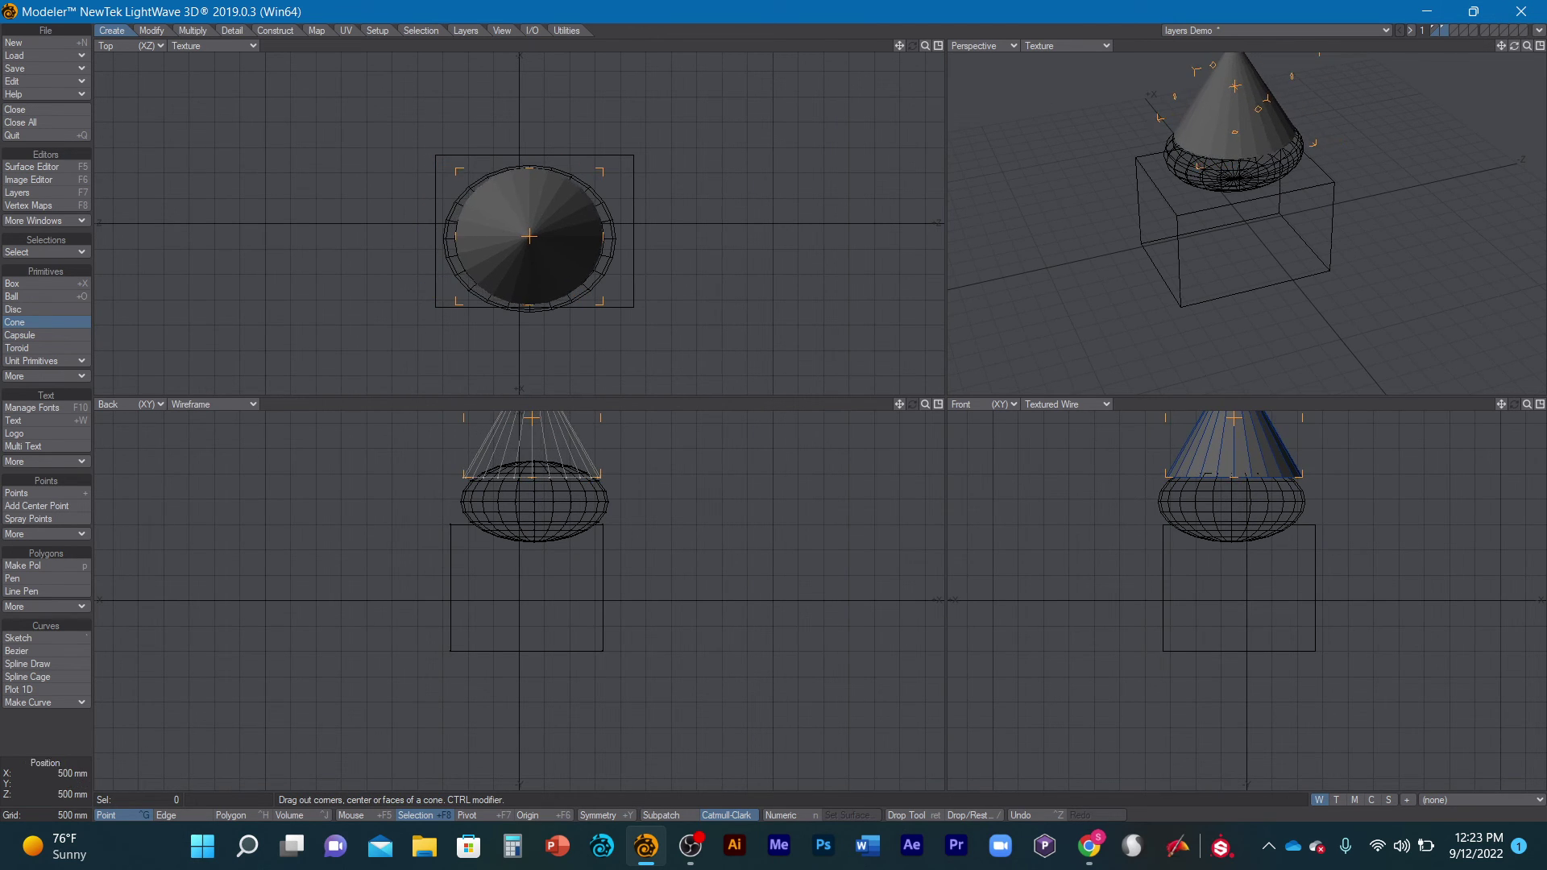
key("space")
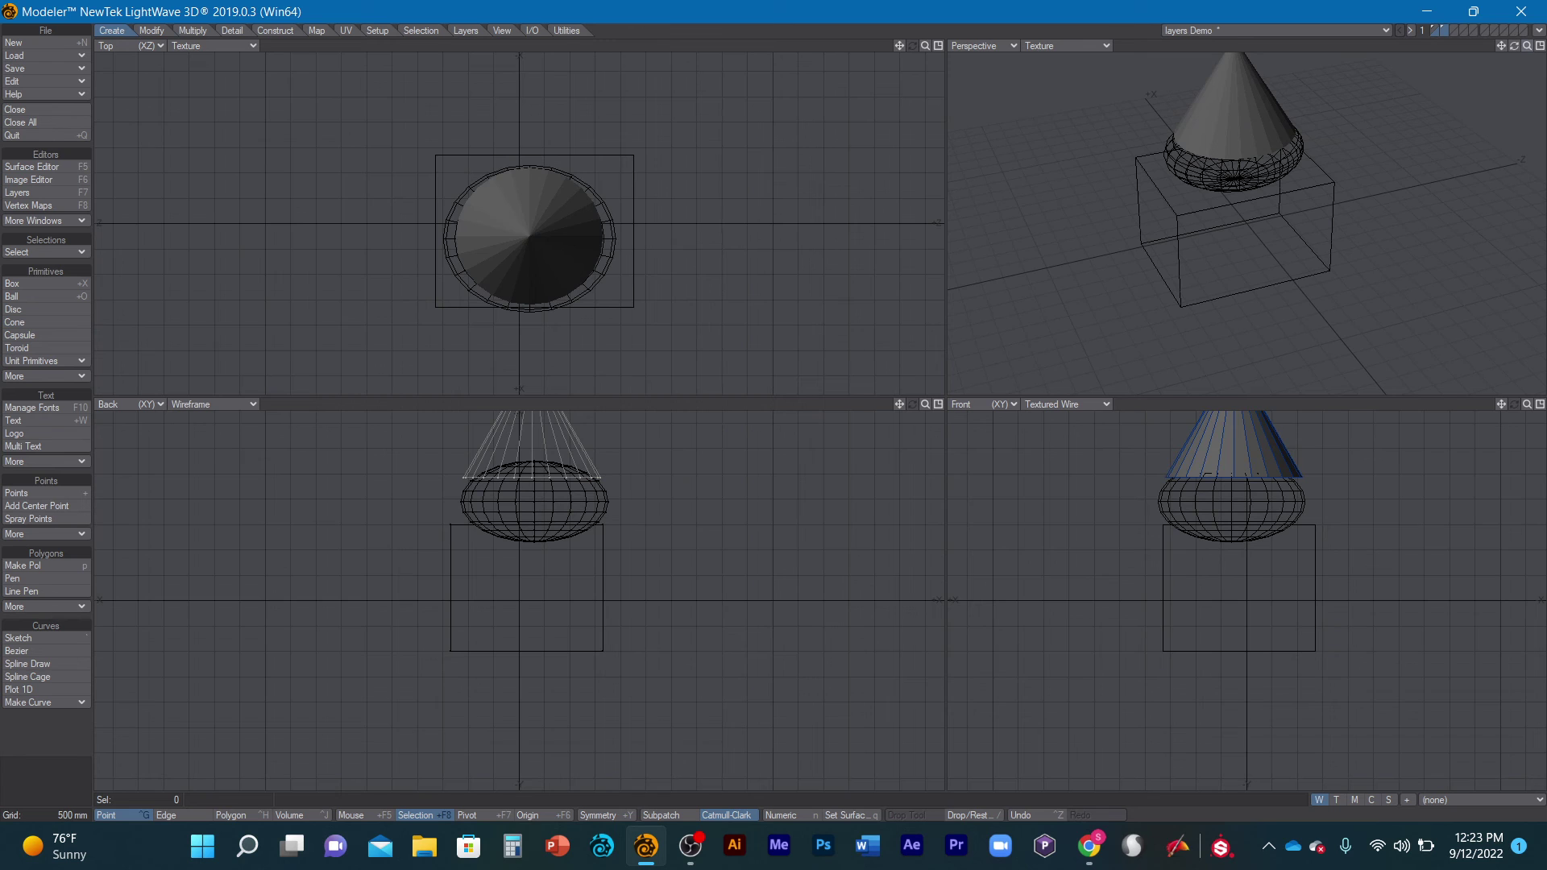
scroll(1247, 600, "down", 3)
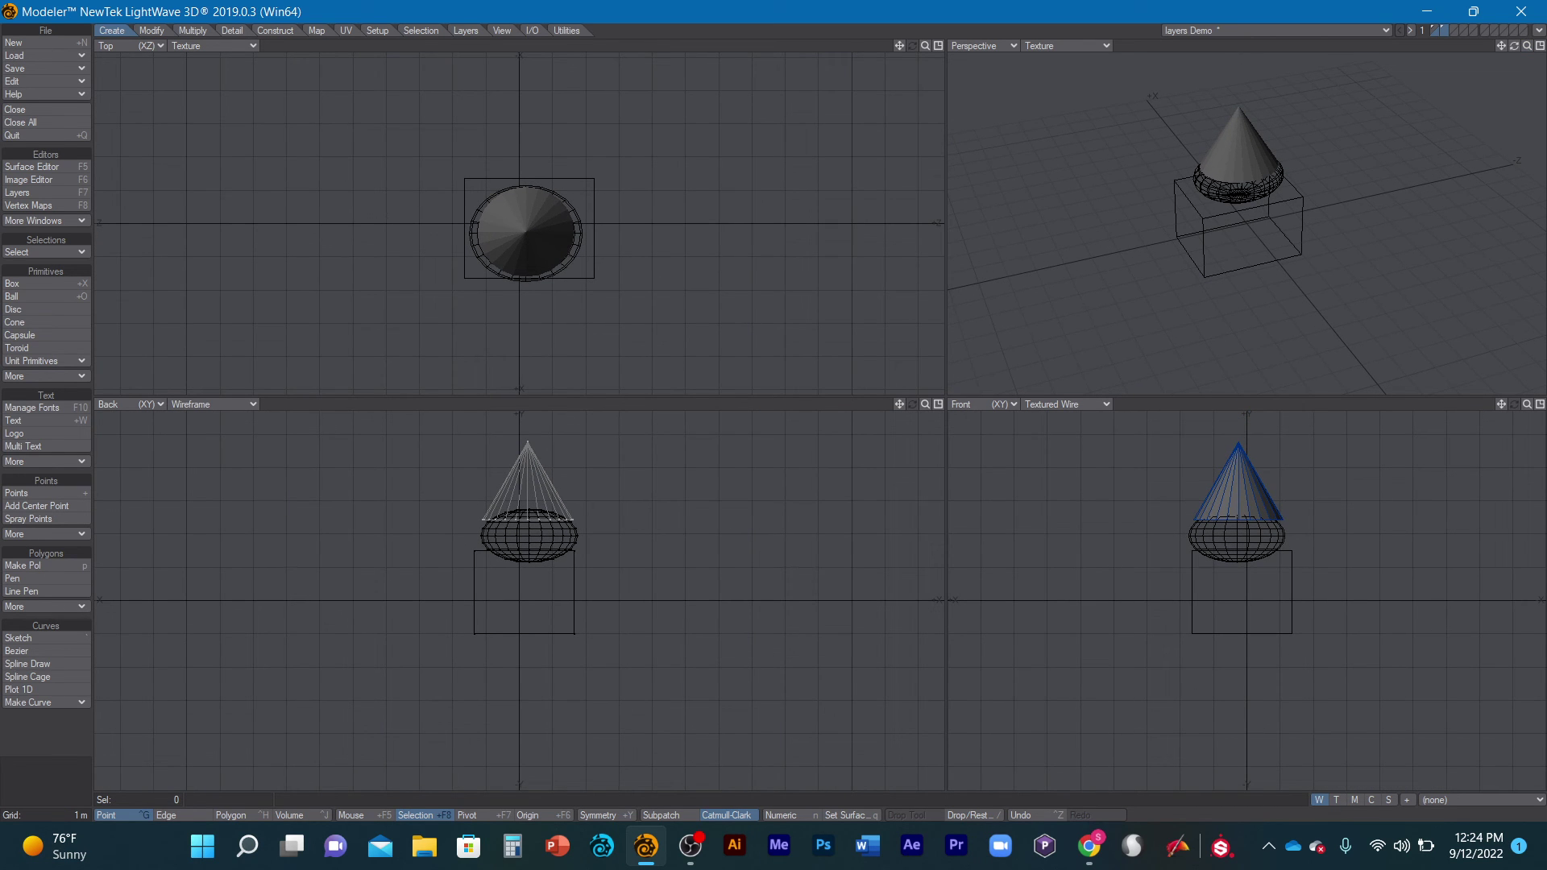
- Put layers 1, 2 and 3 all in the foreground so box, ball and cone show solid
key("1")
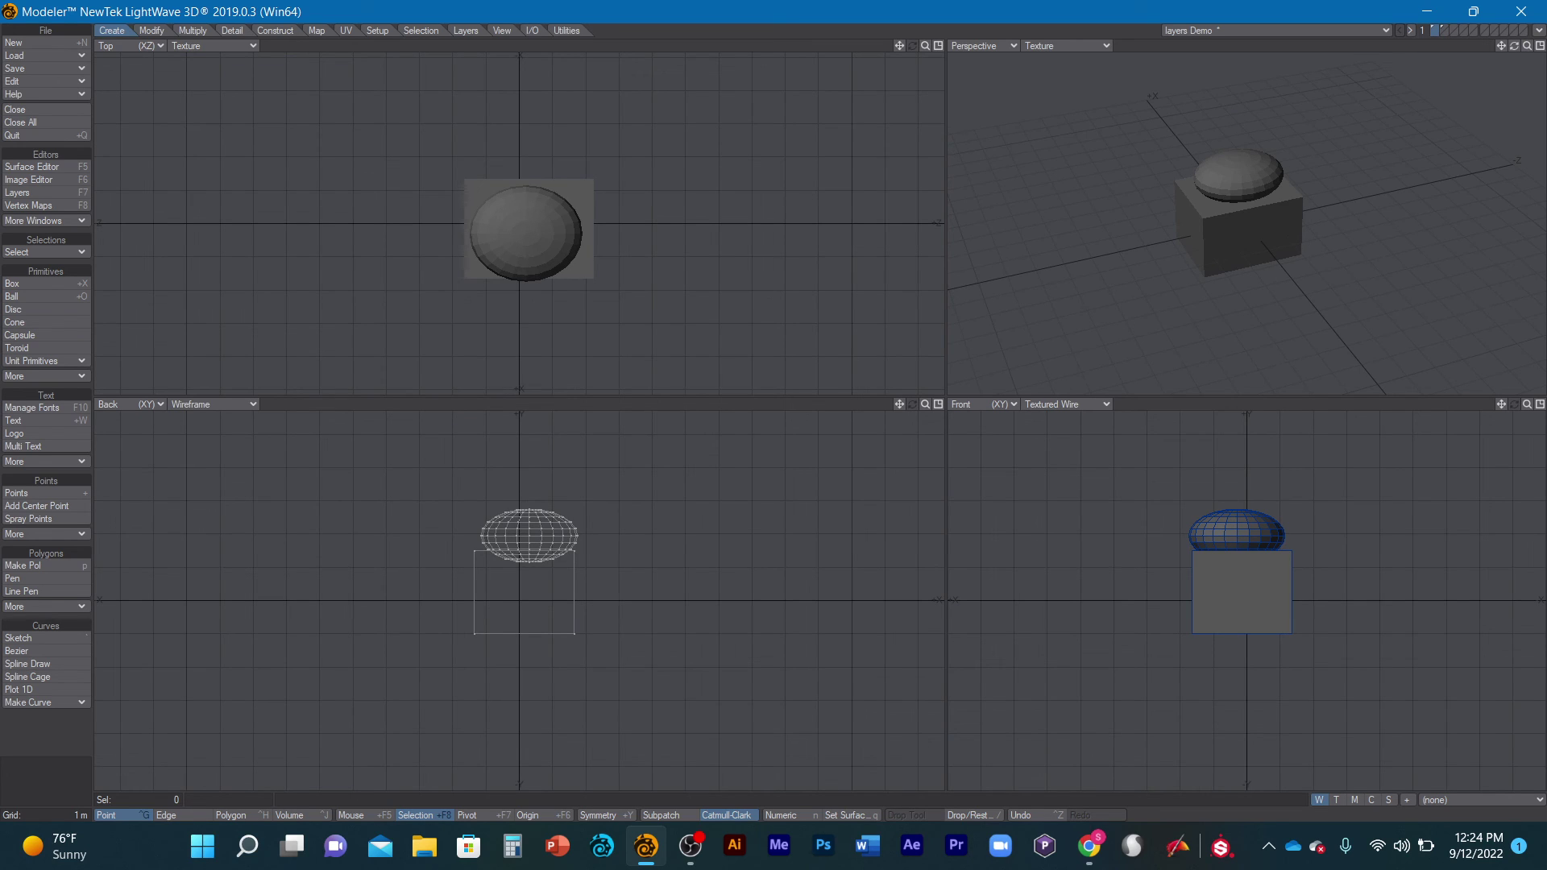
key("shift+2")
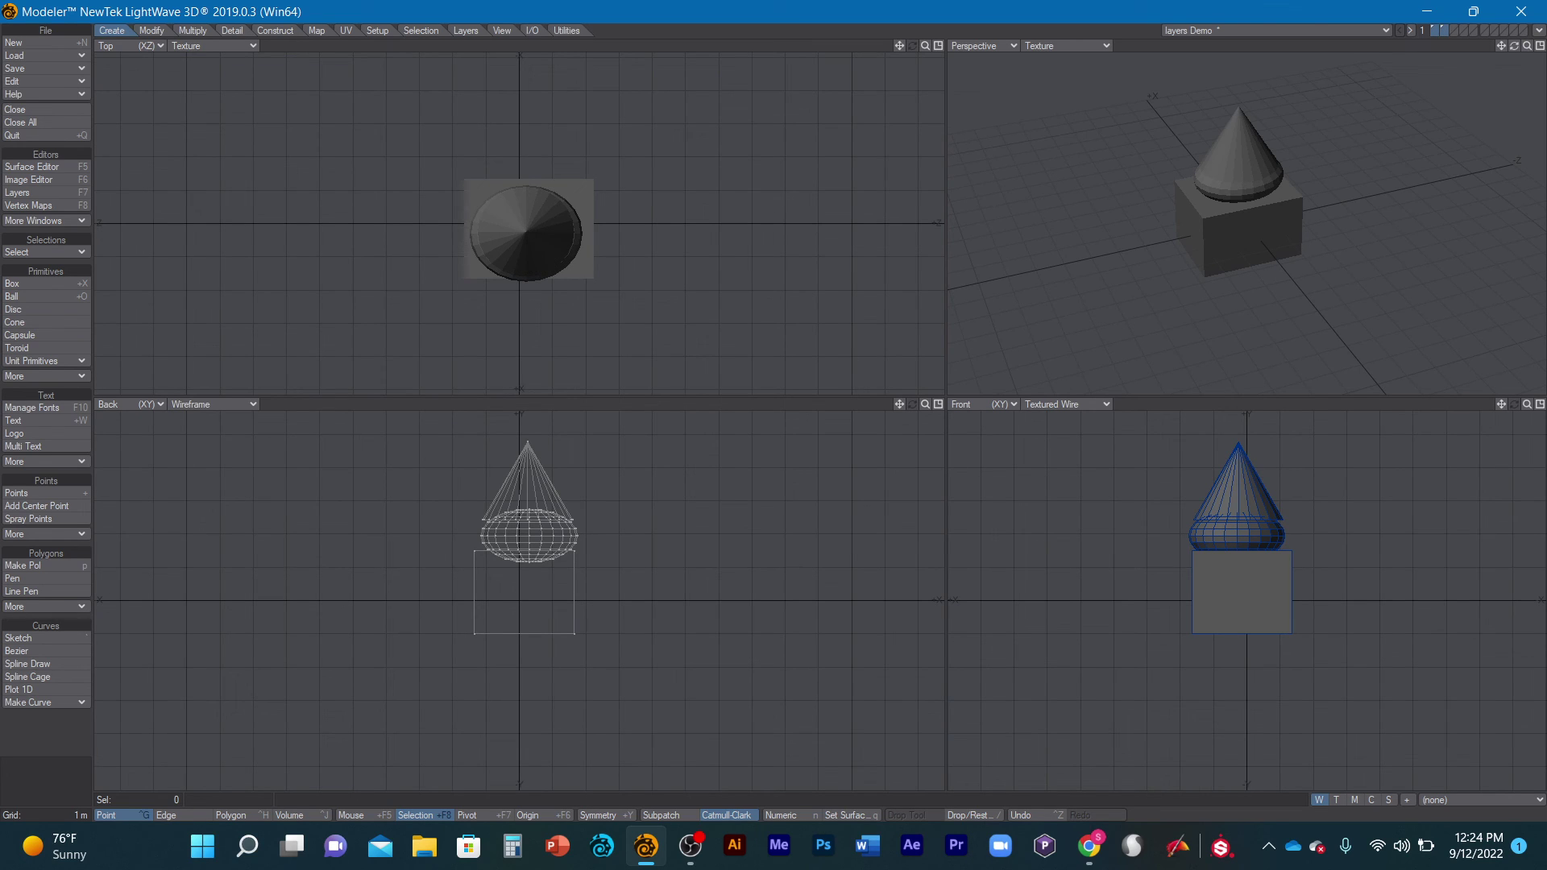
left_click(465, 30)
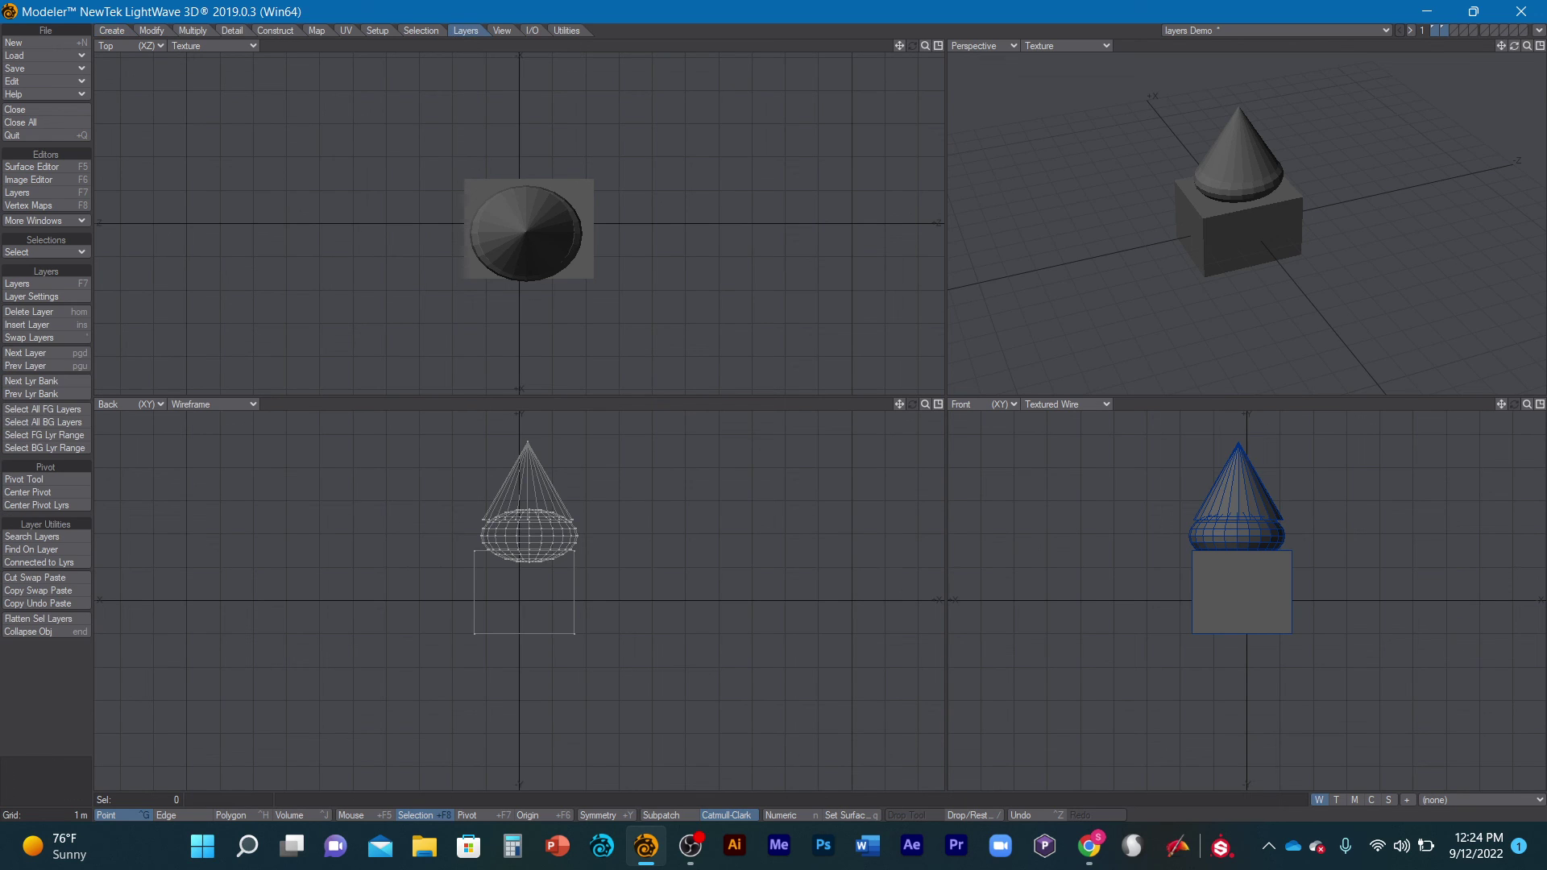